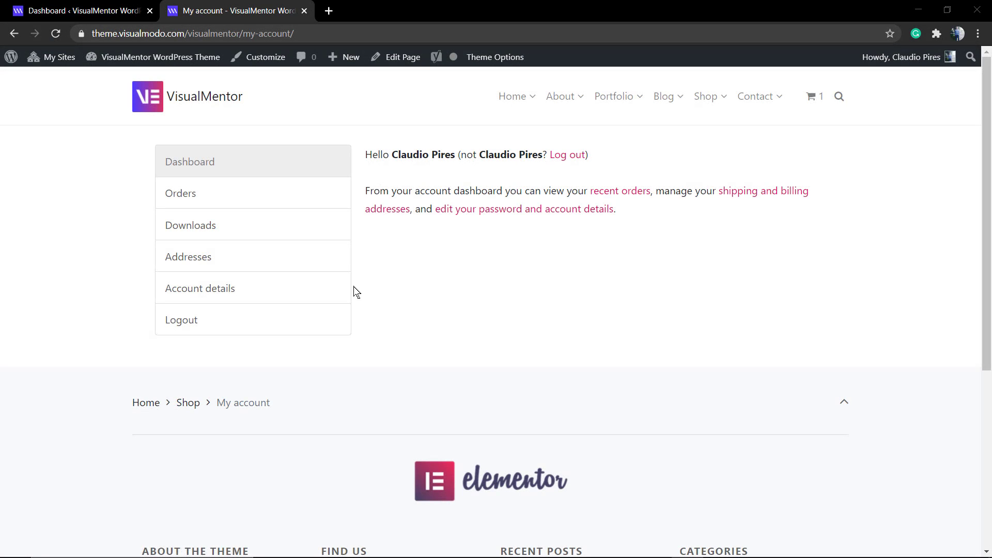
- Browse the site's Home, About and My account pages to see the current header menu
left_click(512, 103)
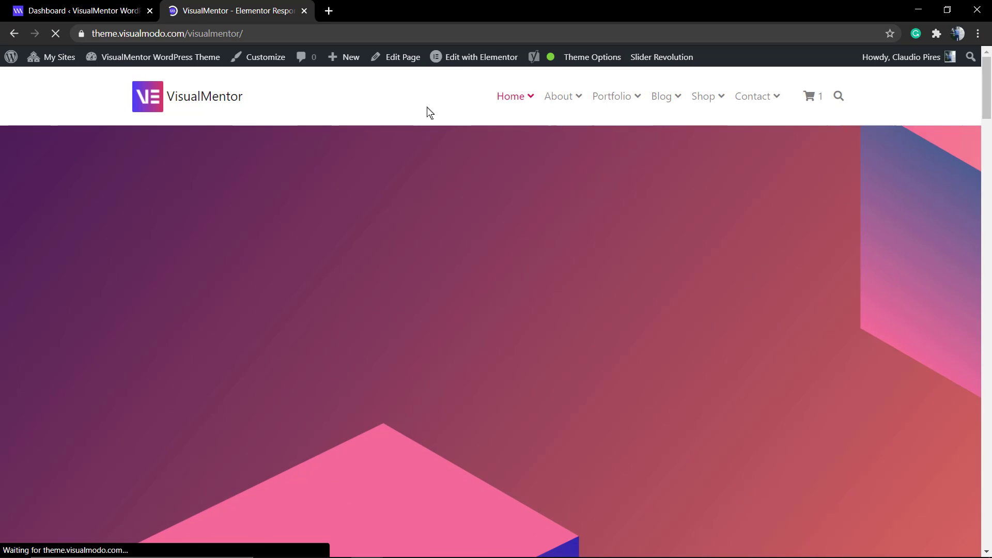
mouse_move(563, 96)
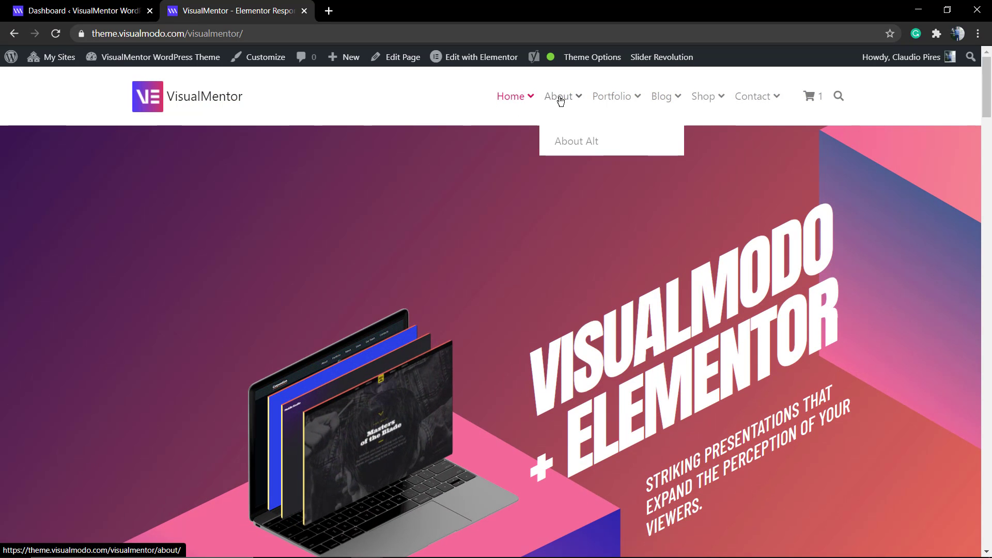
left_click(560, 99)
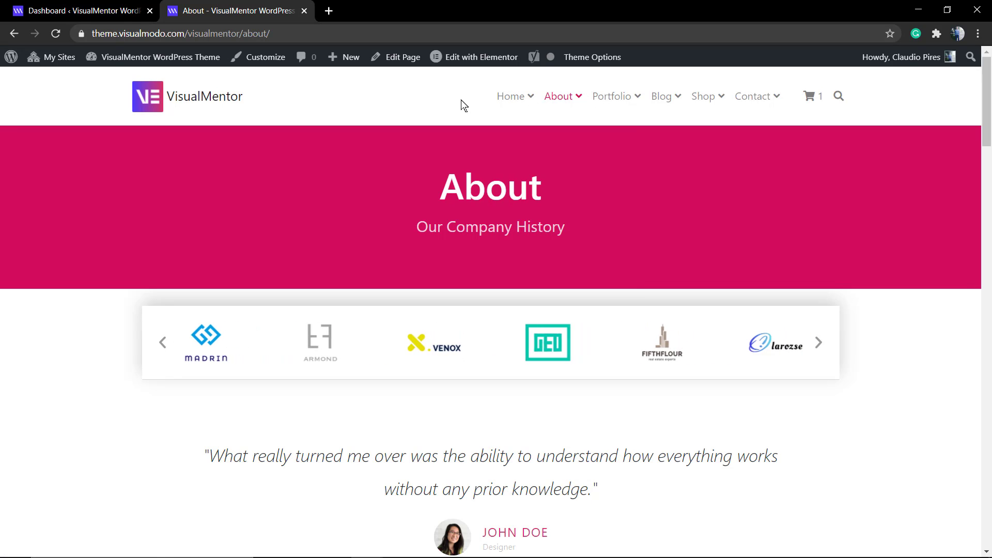
mouse_move(757, 96)
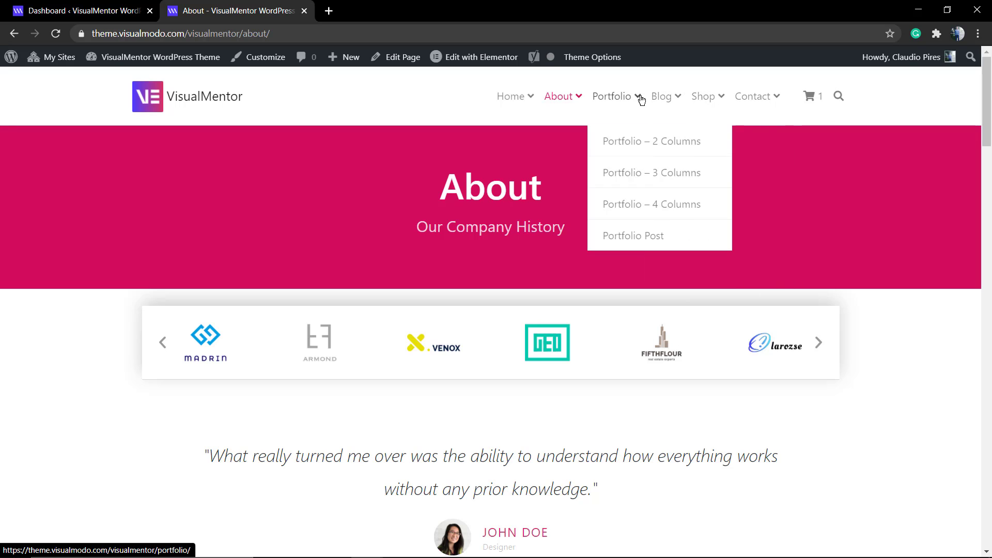
mouse_move(706, 96)
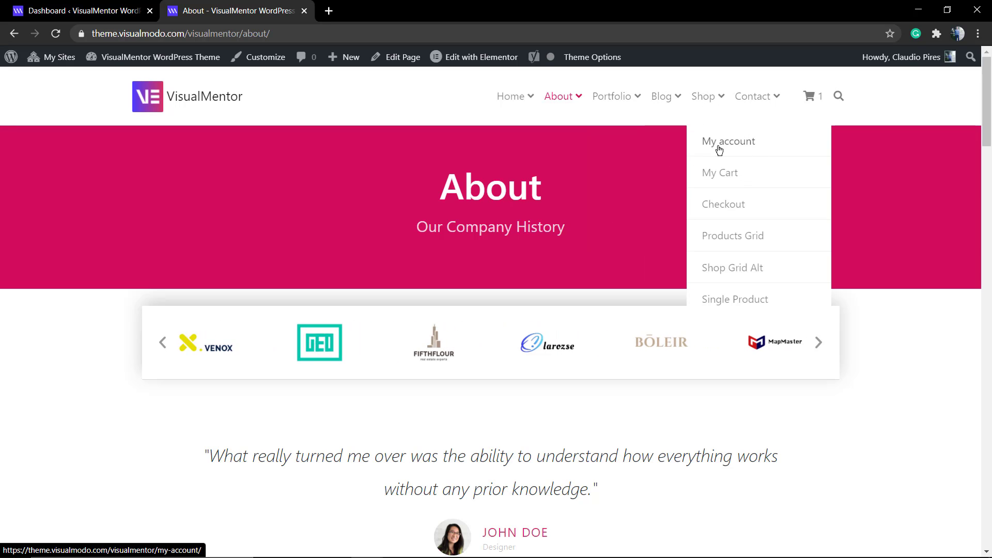
left_click(719, 150)
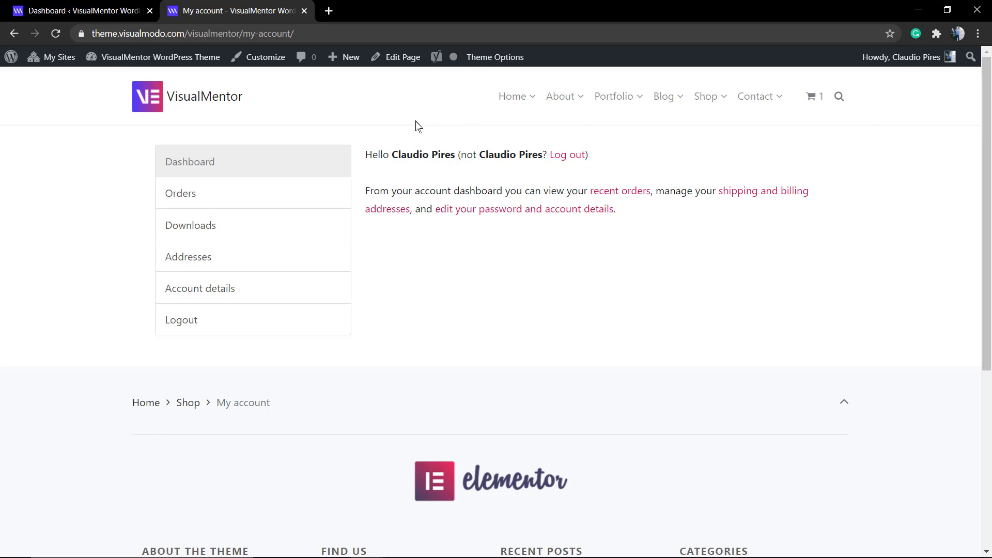
- Go to the admin dashboard and bring up Appearance > Menus showing the Main Menu
left_click(115, 7)
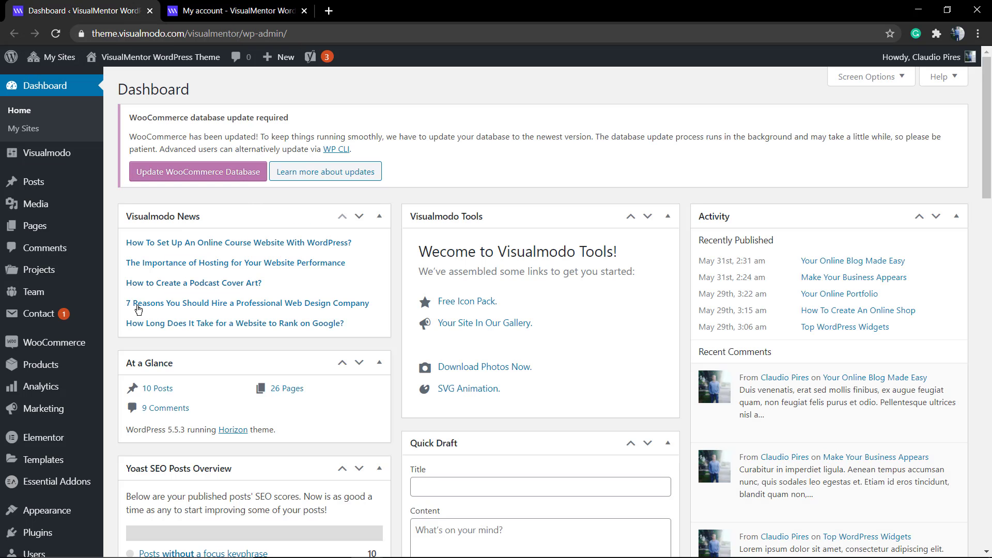
scroll(96, 424, "down", 2)
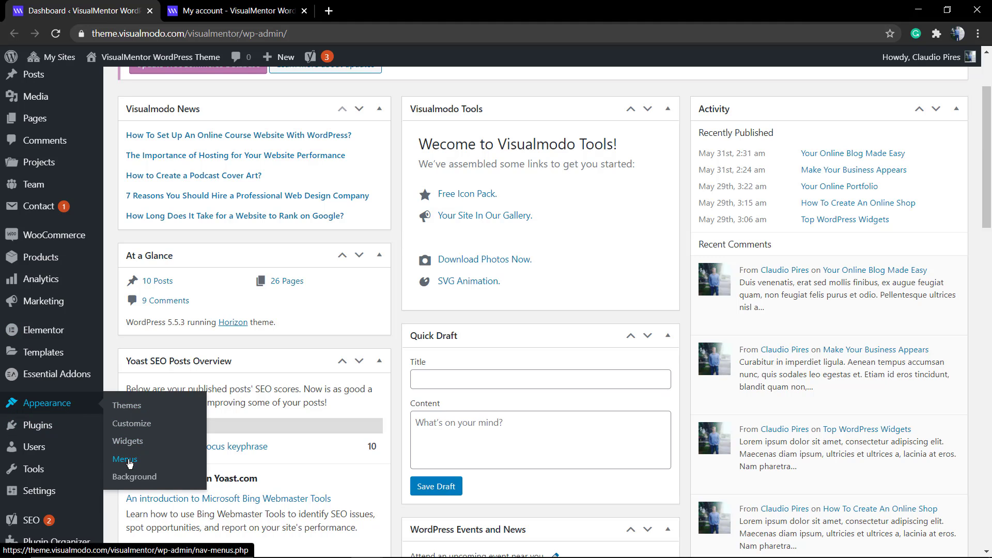
left_click(128, 464)
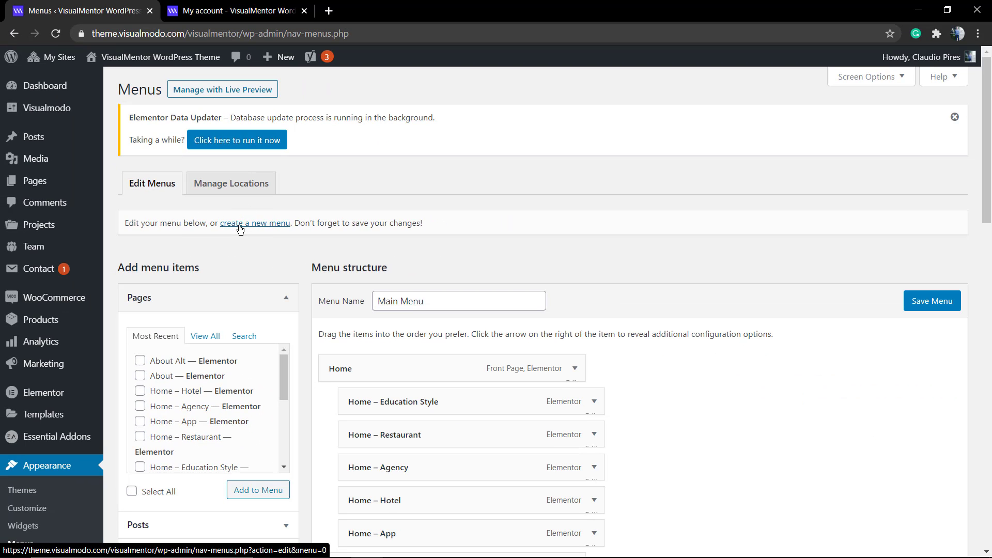
- Create a new empty menu named 'Extra menu account'
left_click(240, 224)
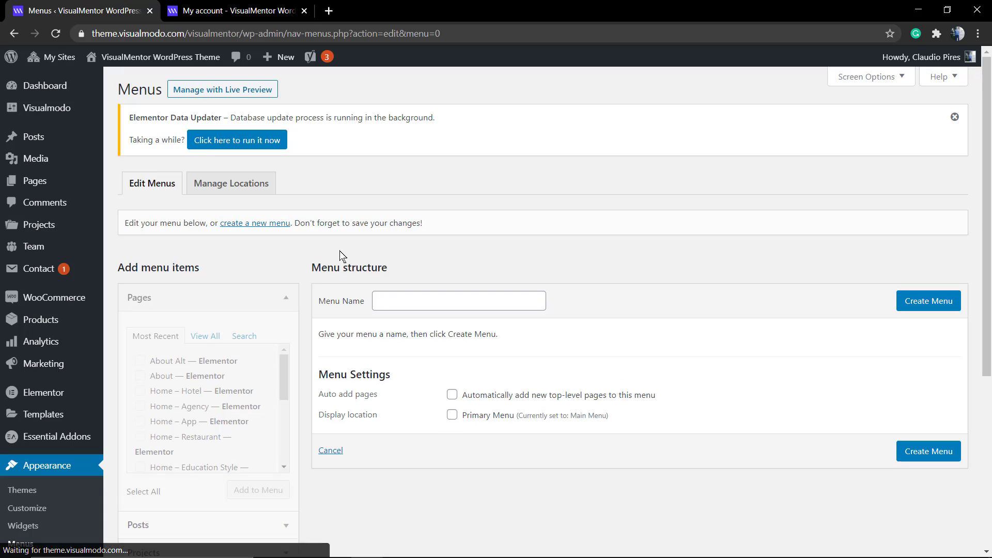
left_click(426, 302)
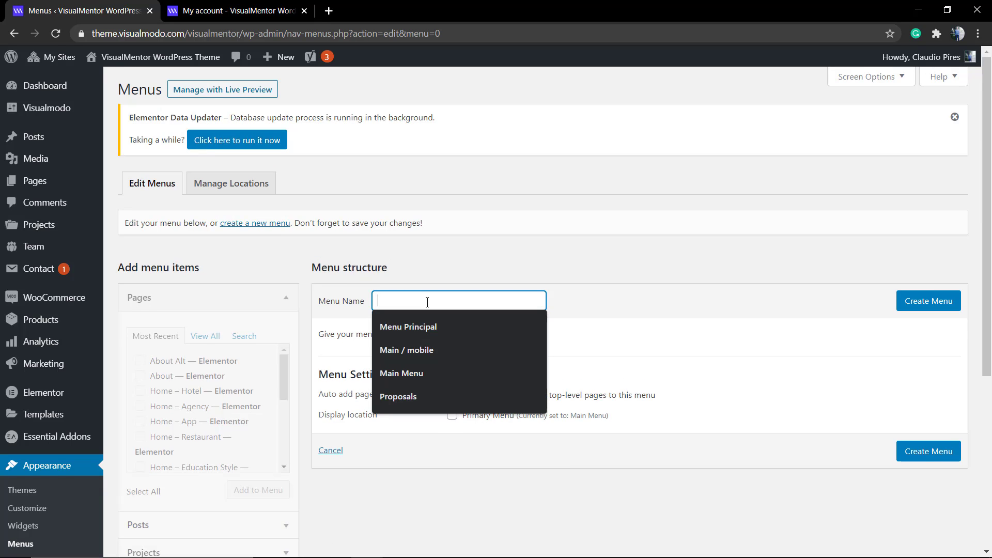
type("Extr")
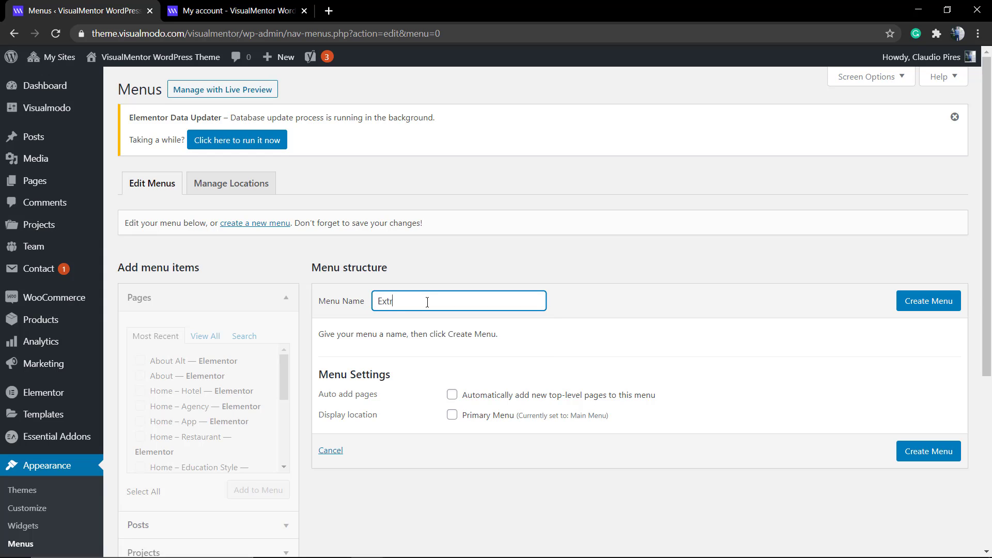
type("a menu account")
left_click(924, 301)
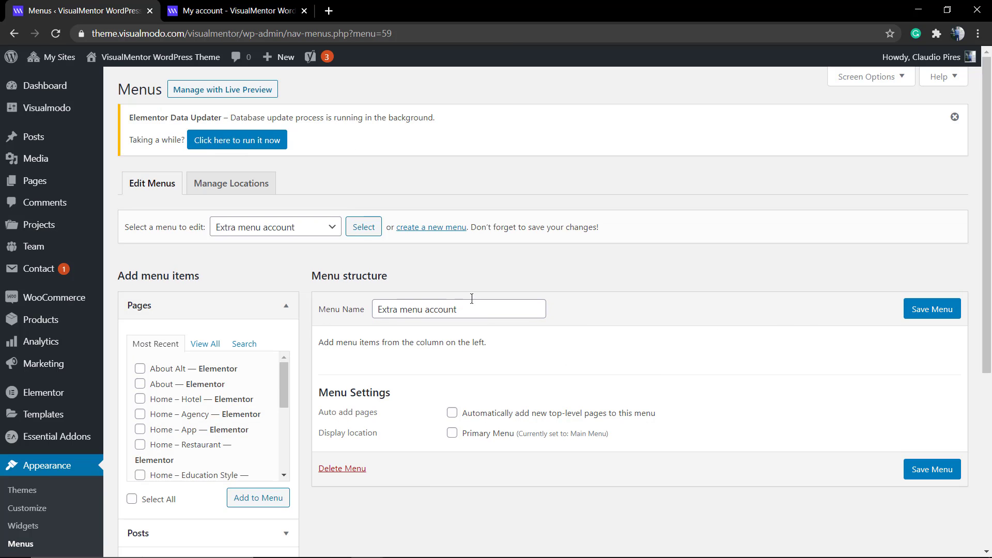
scroll(463, 302, "down", 2)
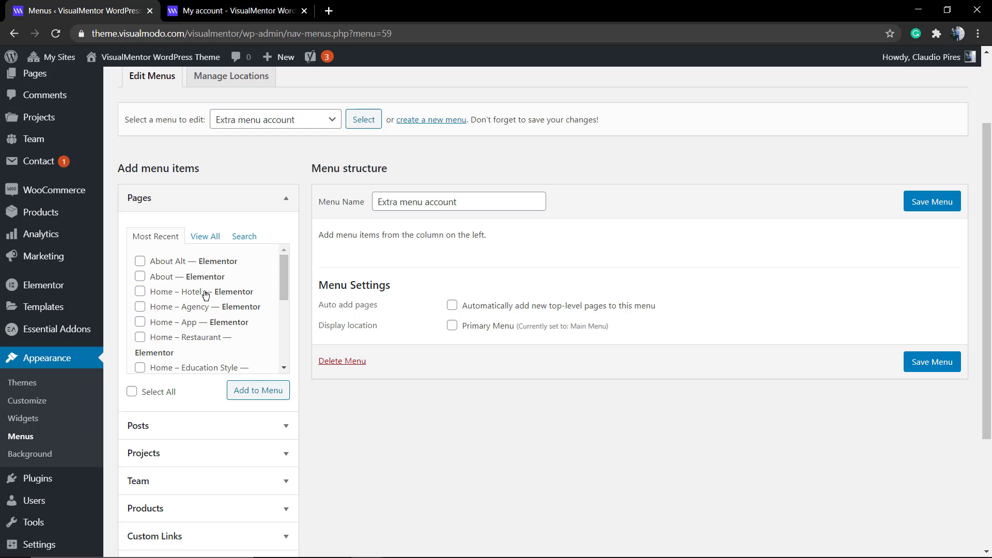
scroll(206, 295, "down", 3)
scroll(207, 295, "down", 3)
scroll(183, 315, "up", 5)
- Add the Portfolio and Shop pages to the Extra menu account menu and save it
left_click(206, 236)
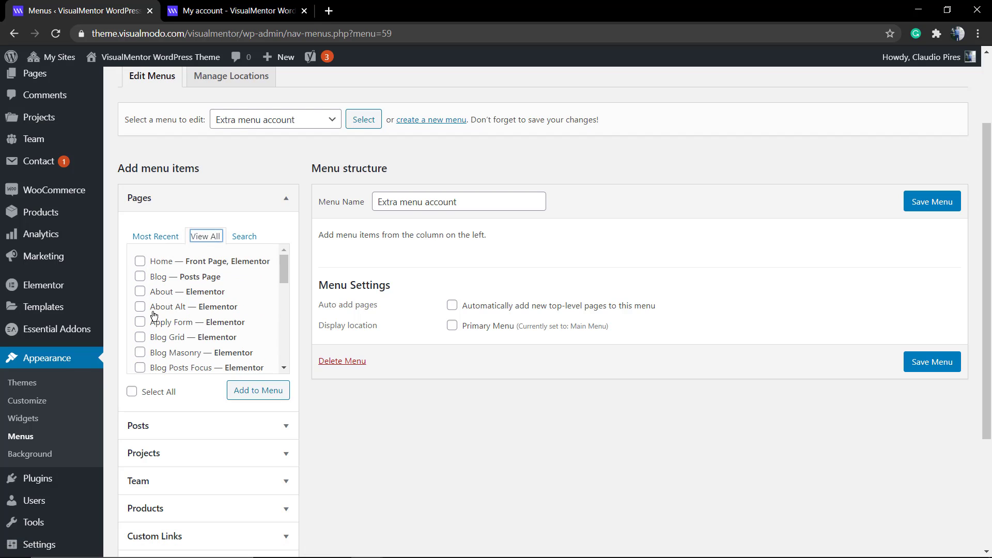
scroll(174, 318, "down", 3)
scroll(206, 308, "down", 3)
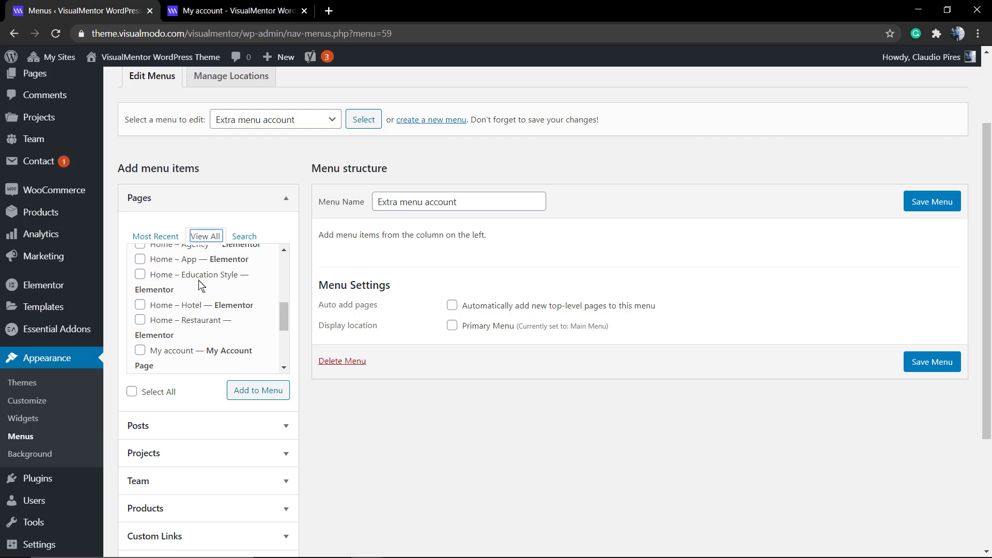
scroll(200, 284, "down", 3)
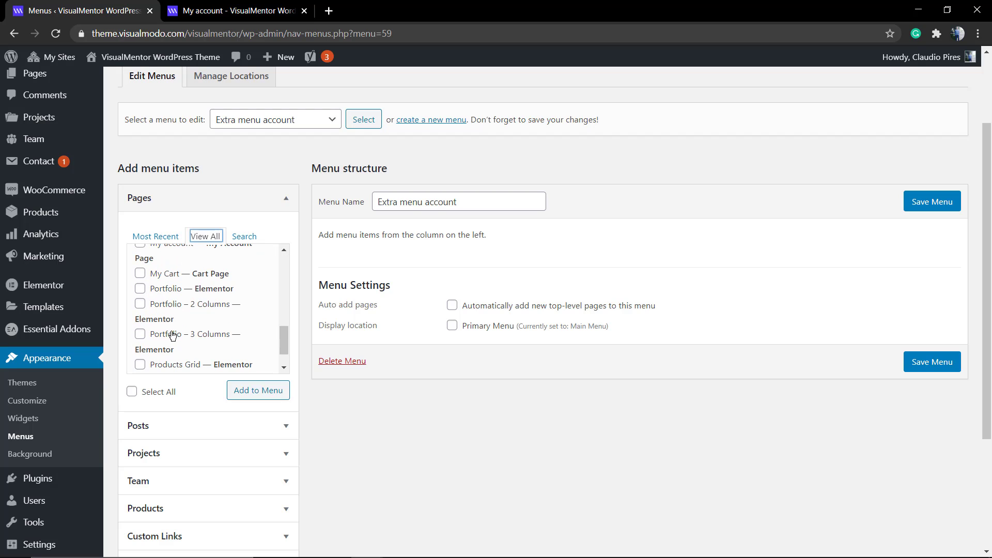
left_click(162, 290)
scroll(211, 298, "down", 2)
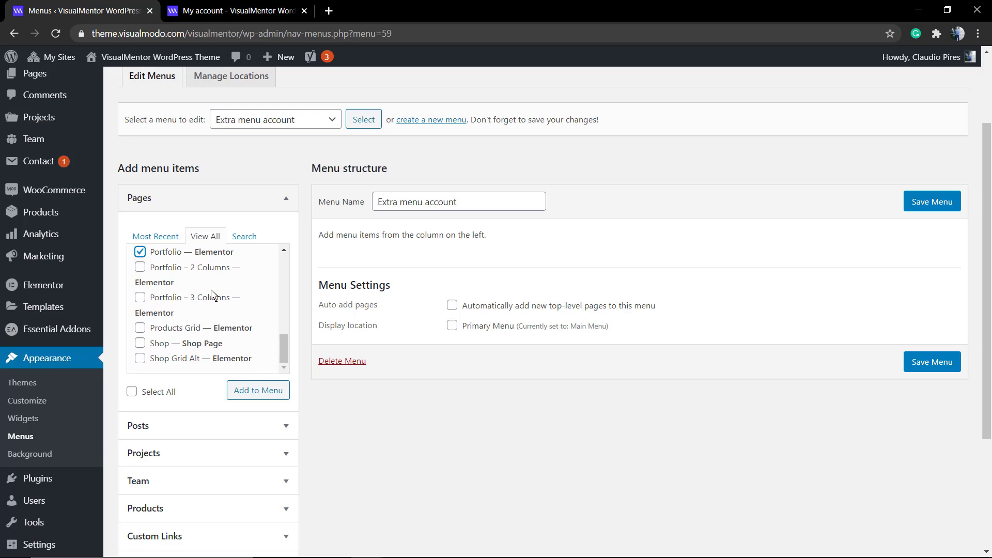
left_click(155, 346)
left_click(238, 392)
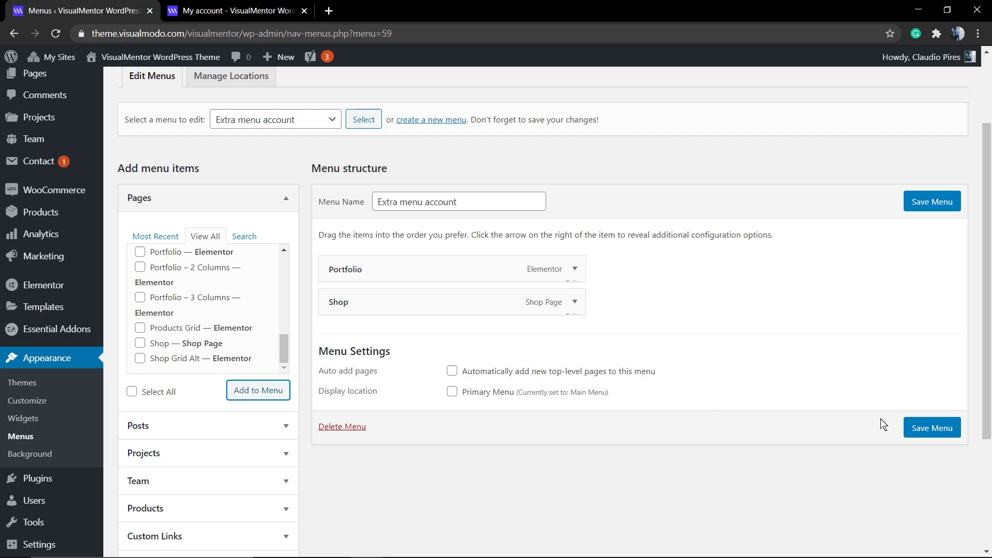
left_click(936, 429)
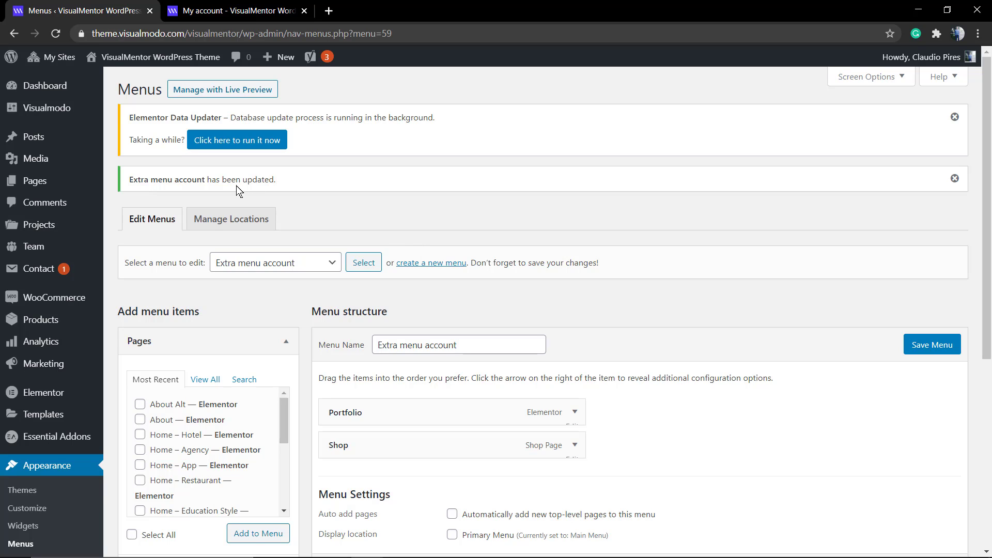
- Reload the My account page to check its header, then return to the admin
left_click(199, 12)
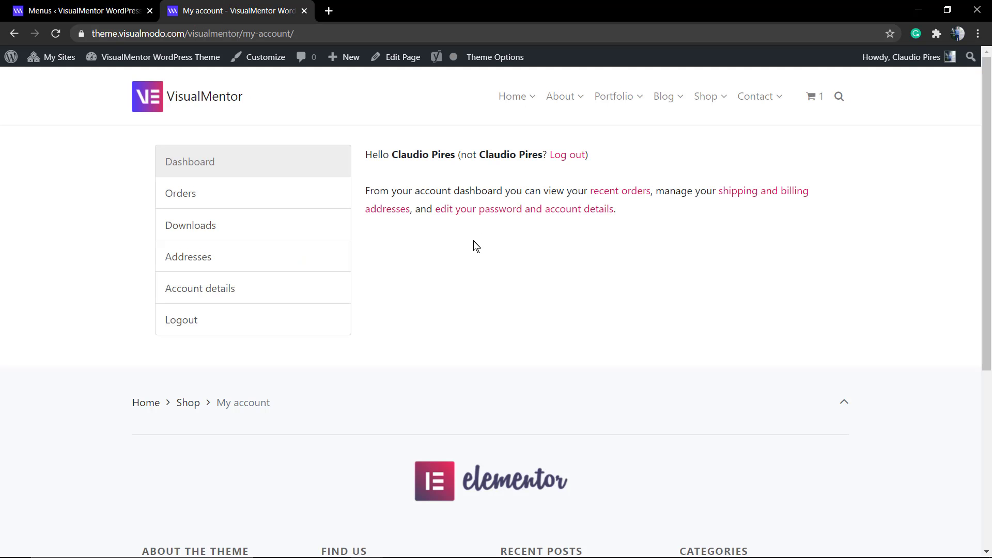
key("F5")
left_click(77, 11)
mouse_move(34, 180)
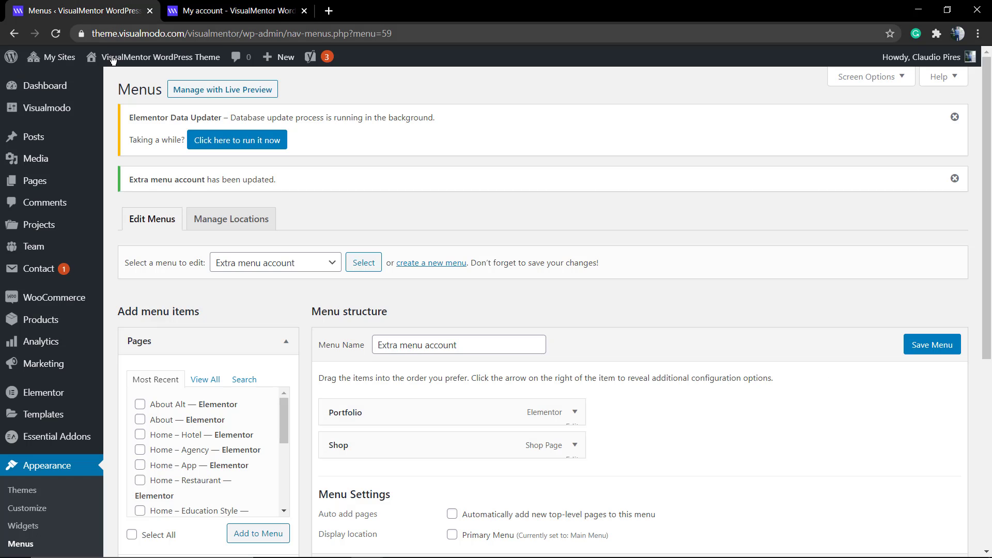
- Open the My account page from the All Pages list in the block editor
left_click(62, 184)
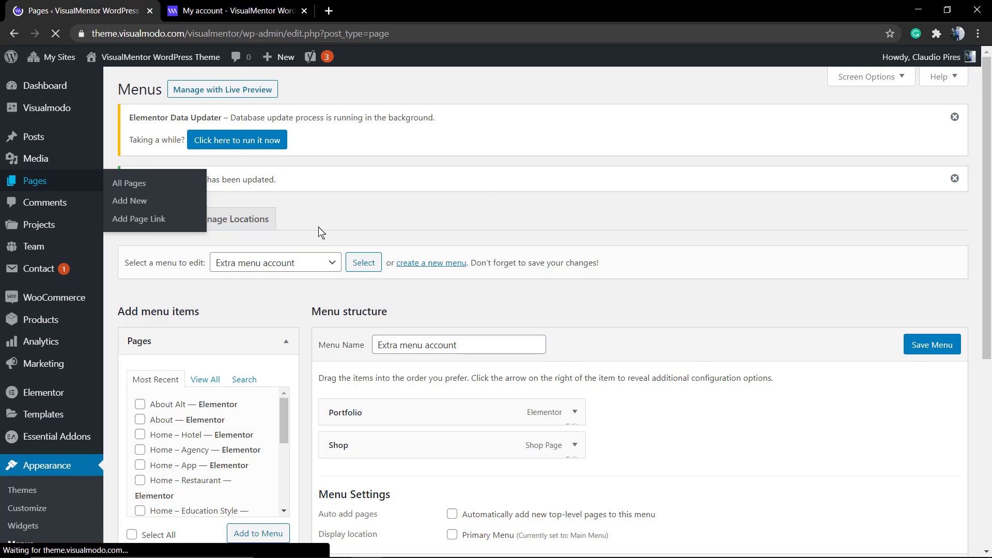
scroll(283, 295, "down", 1)
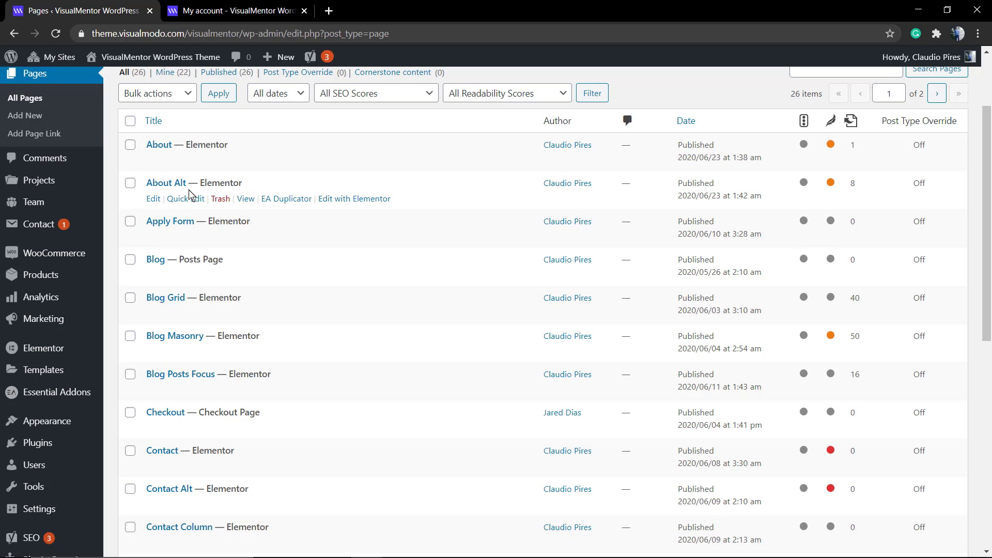
scroll(594, 272, "down", 5)
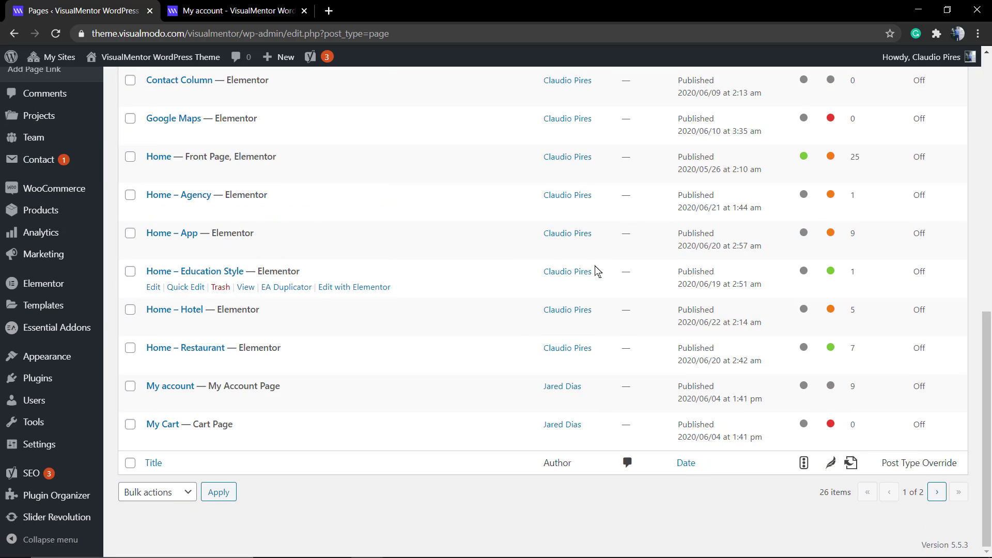
left_click(171, 389)
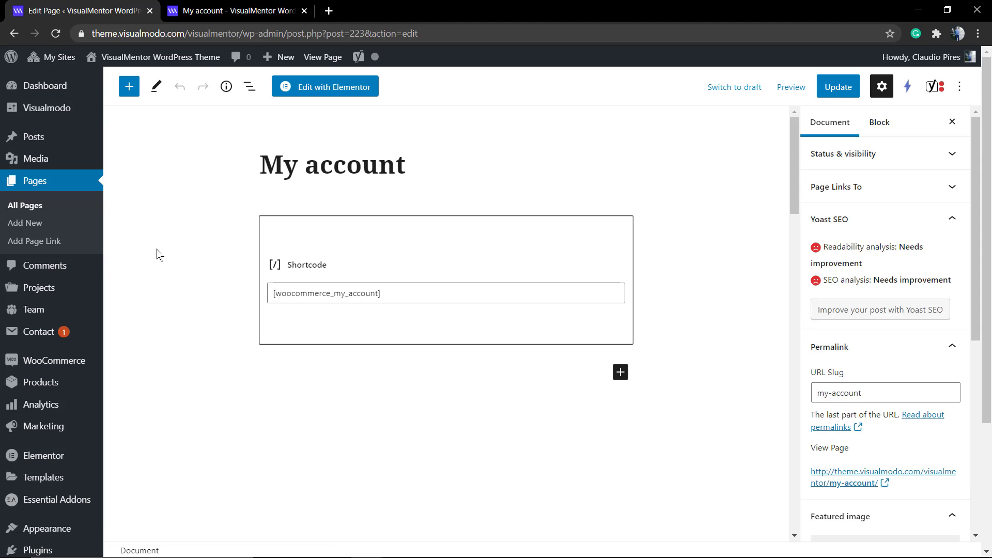
scroll(177, 253, "down", 2)
scroll(177, 256, "down", 3)
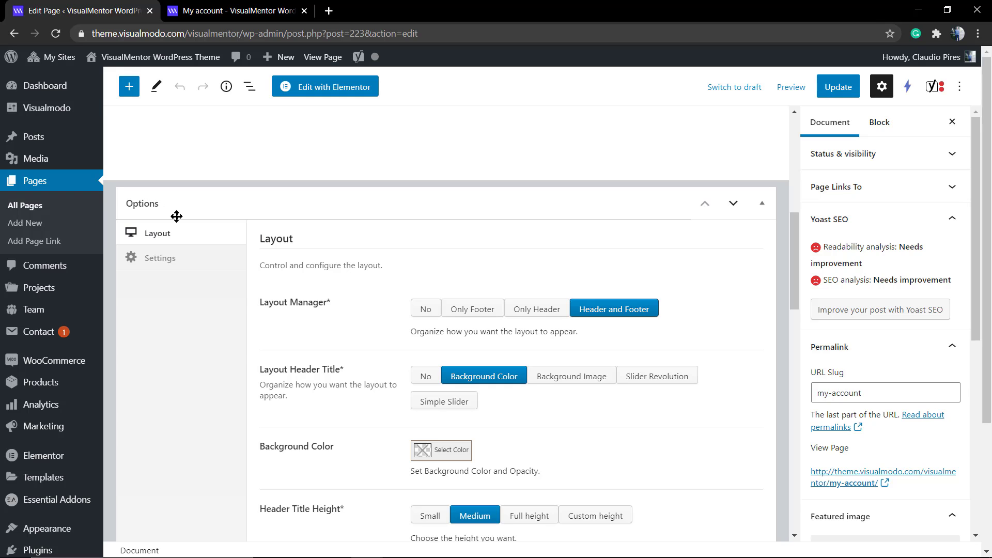
left_click(172, 256)
triple_click(276, 370)
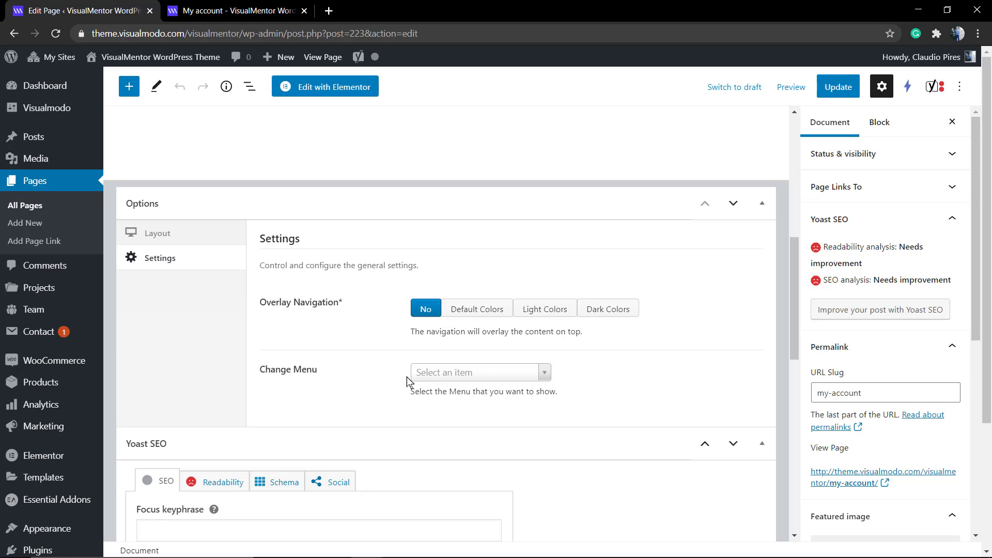
left_click(443, 380)
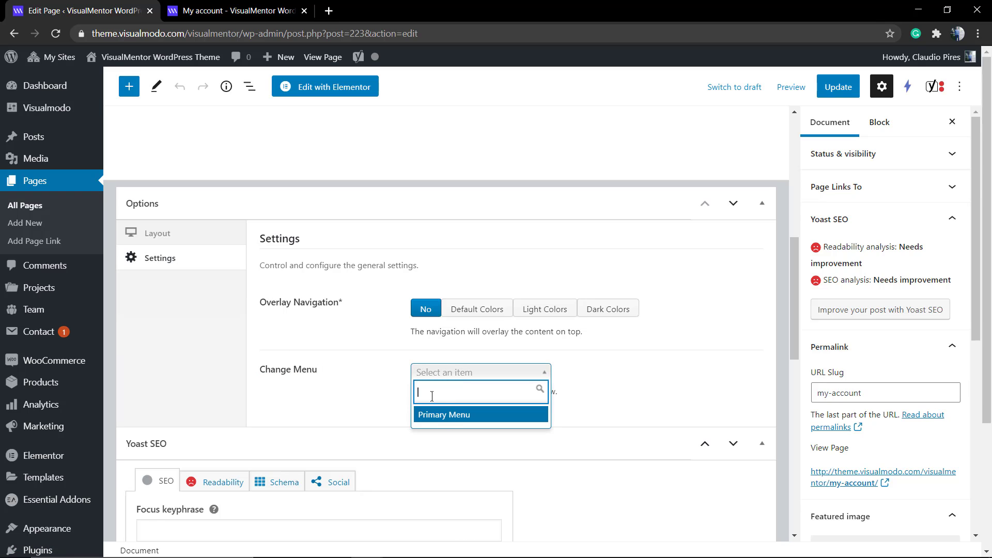
left_click(355, 398)
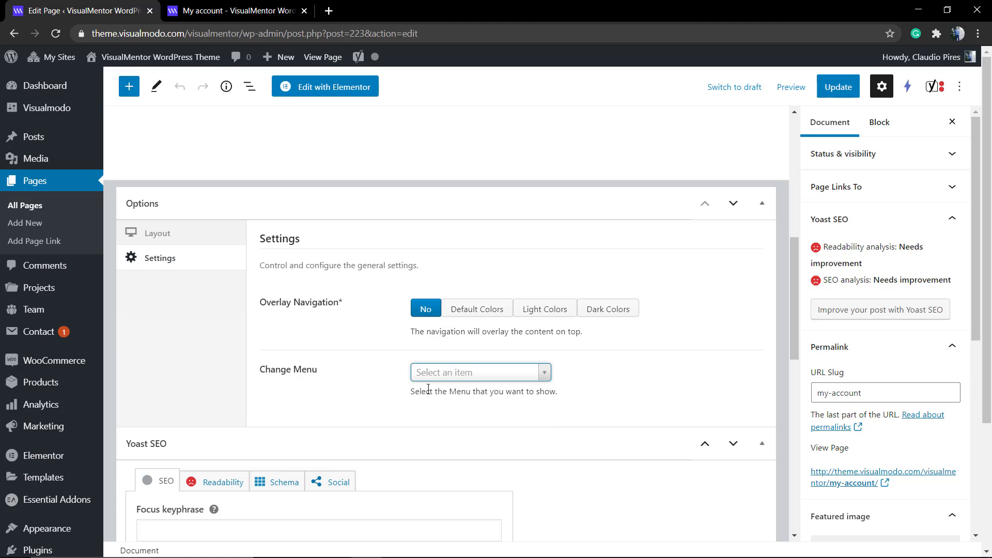
left_click(444, 376)
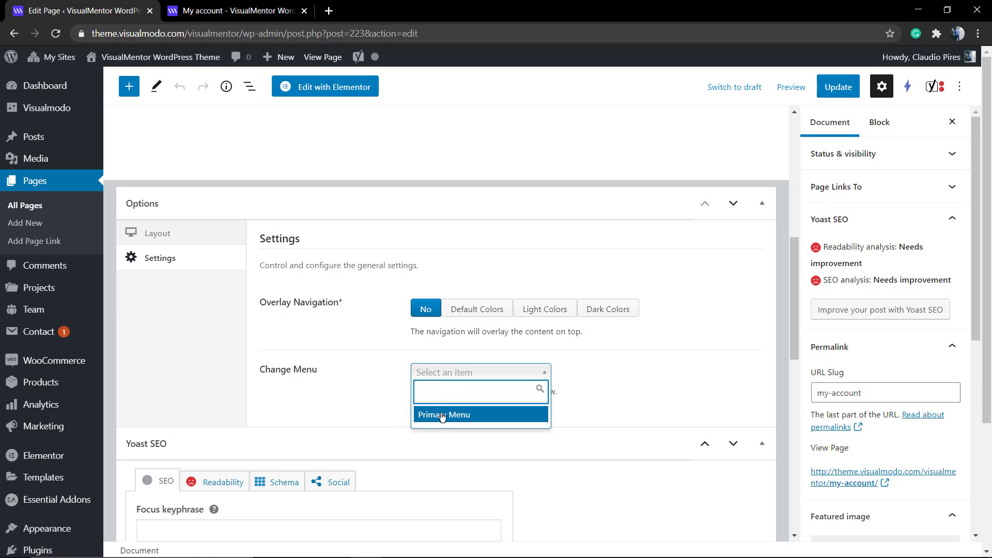
type("ex")
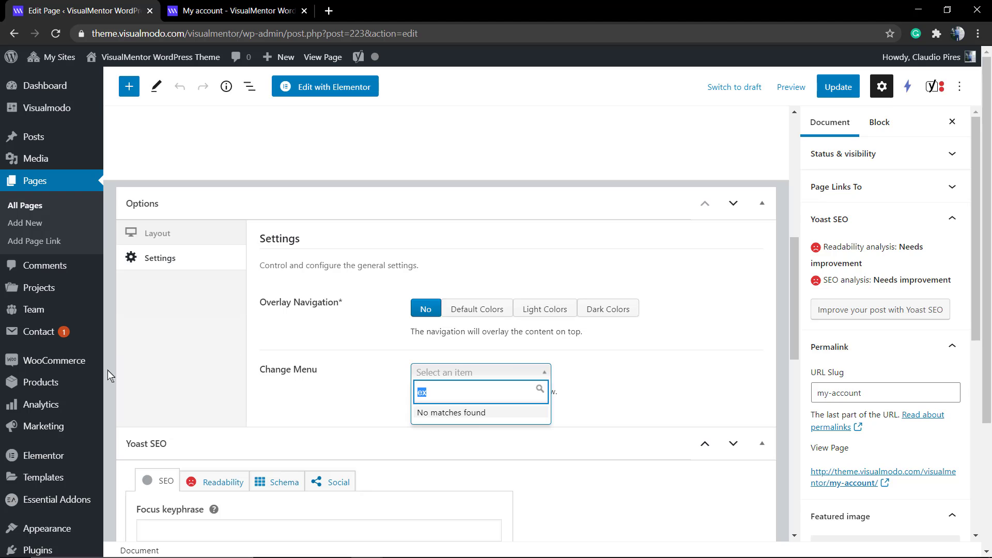
left_click(191, 350)
scroll(232, 341, "up", 2)
scroll(282, 327, "up", 3)
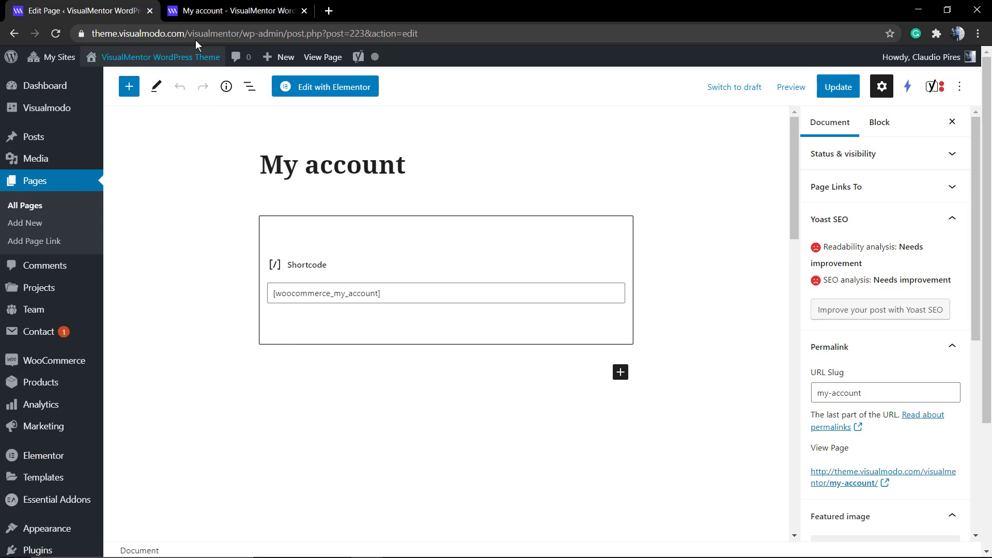
scroll(39, 232, "down", 3)
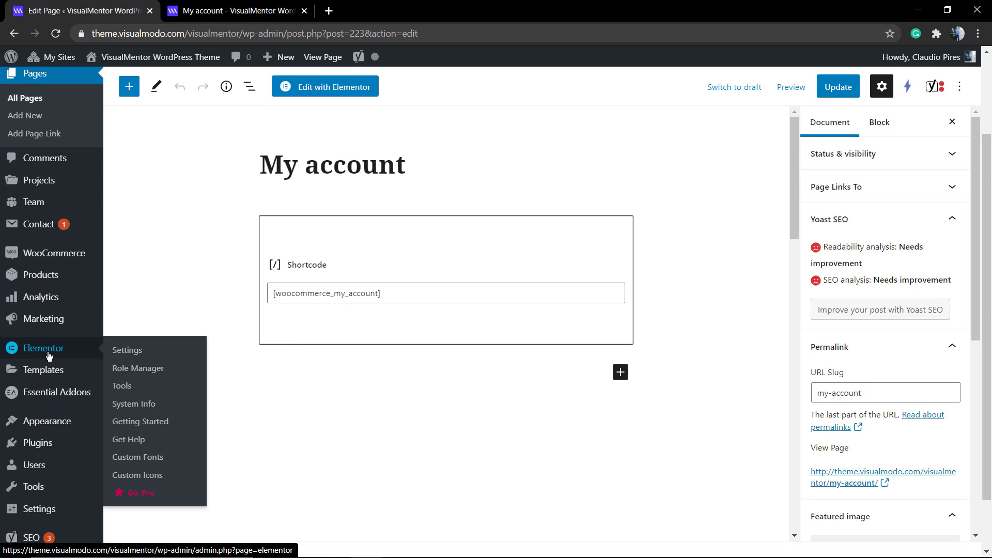
mouse_move(47, 421)
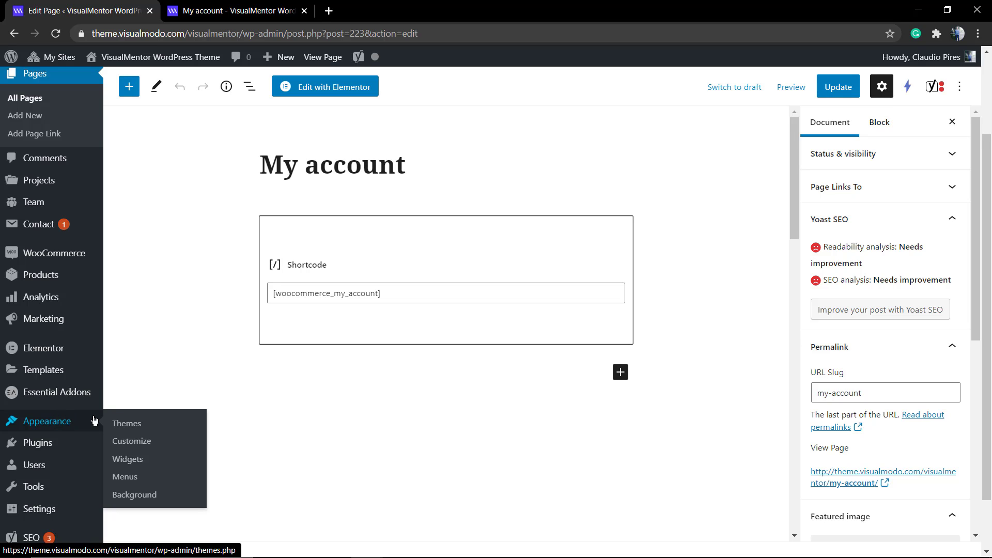
scroll(350, 440, "down", 5)
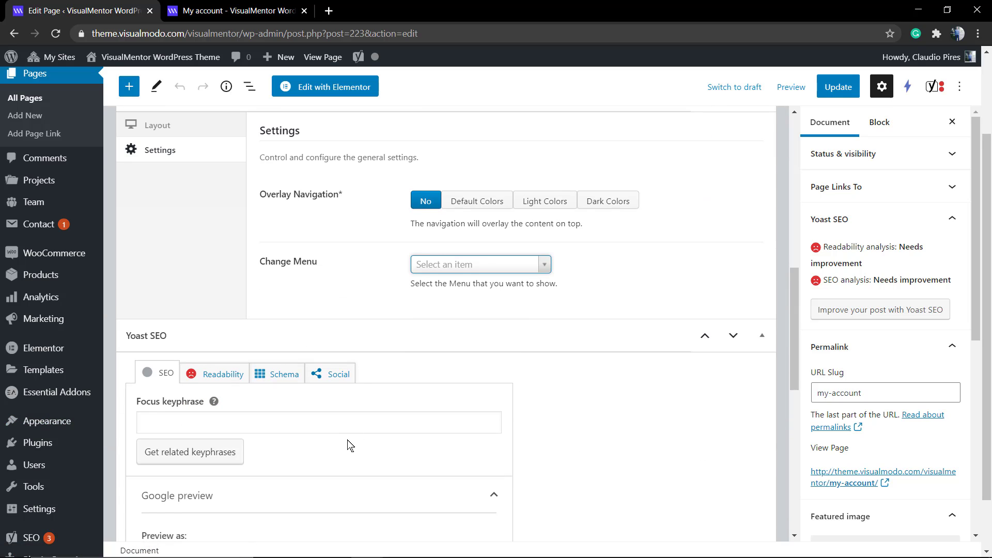
scroll(445, 271, "up", 1)
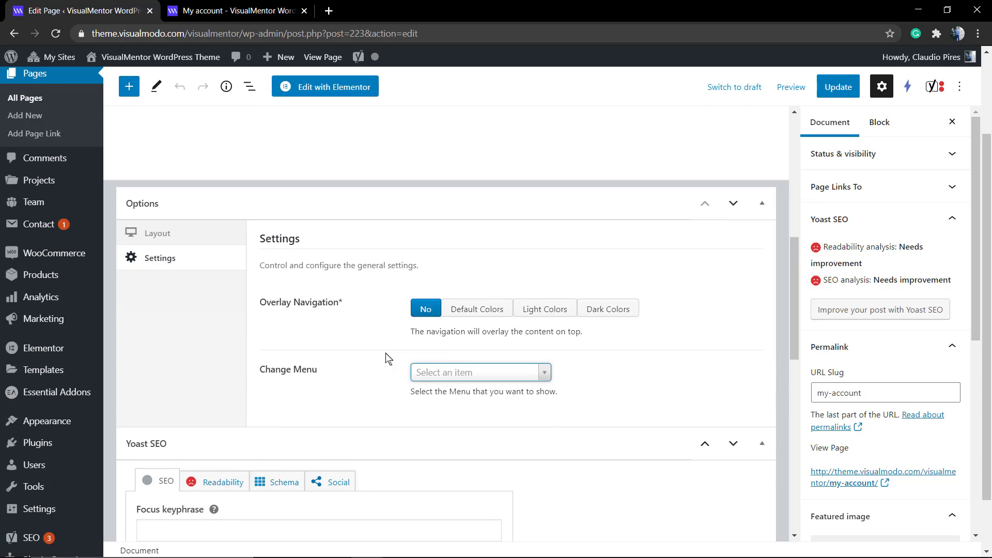
left_click(431, 376)
scroll(432, 377, "up", 1)
scroll(388, 348, "up", 3)
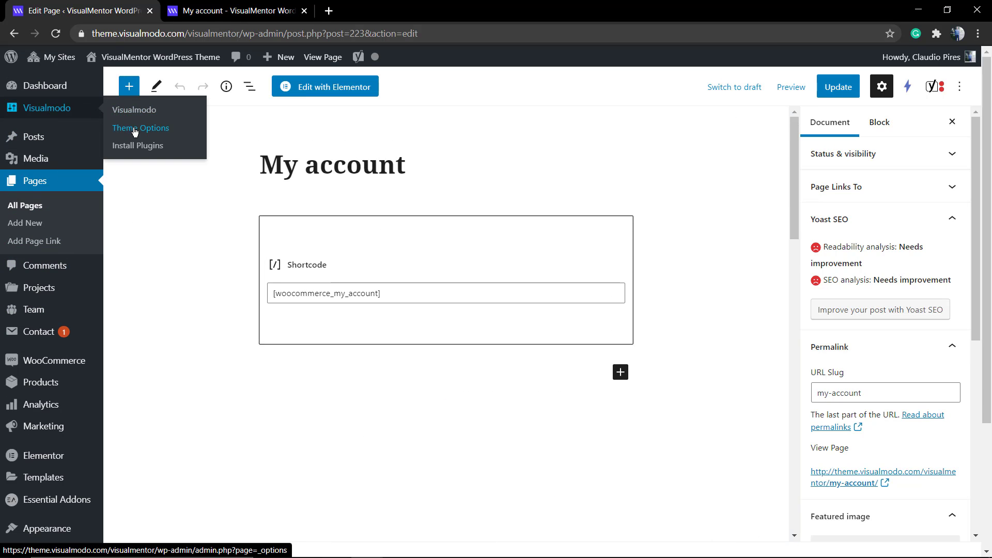
- In theme options set the extra menus count to 1 and save the changes
mouse_move(46, 108)
left_click(134, 130)
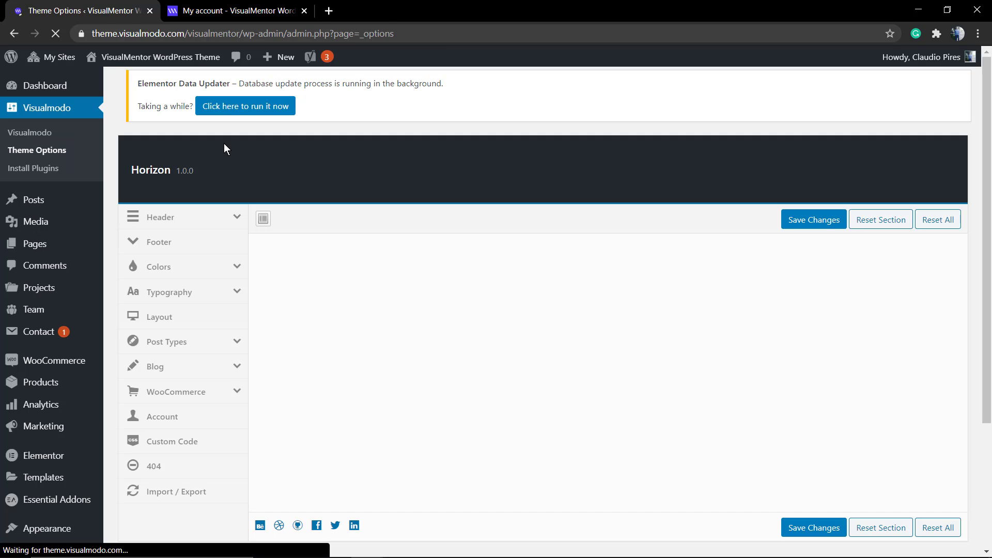
scroll(264, 251, "down", 1)
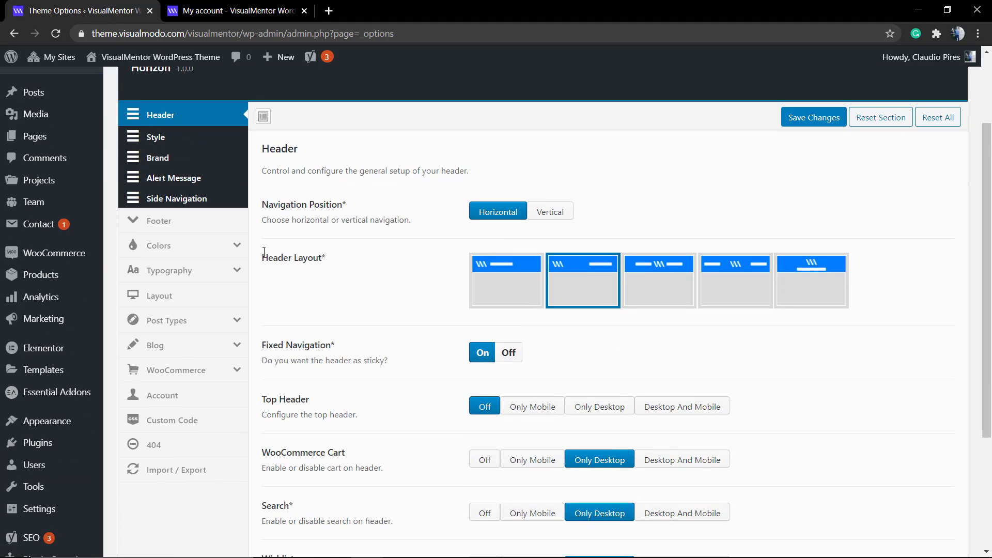
scroll(262, 249, "up", 1)
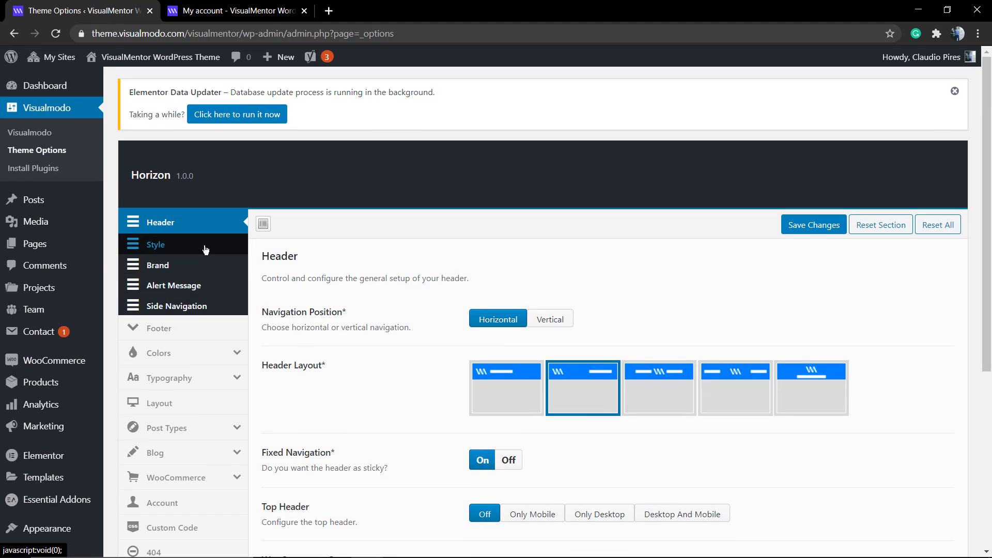
scroll(354, 273, "down", 3)
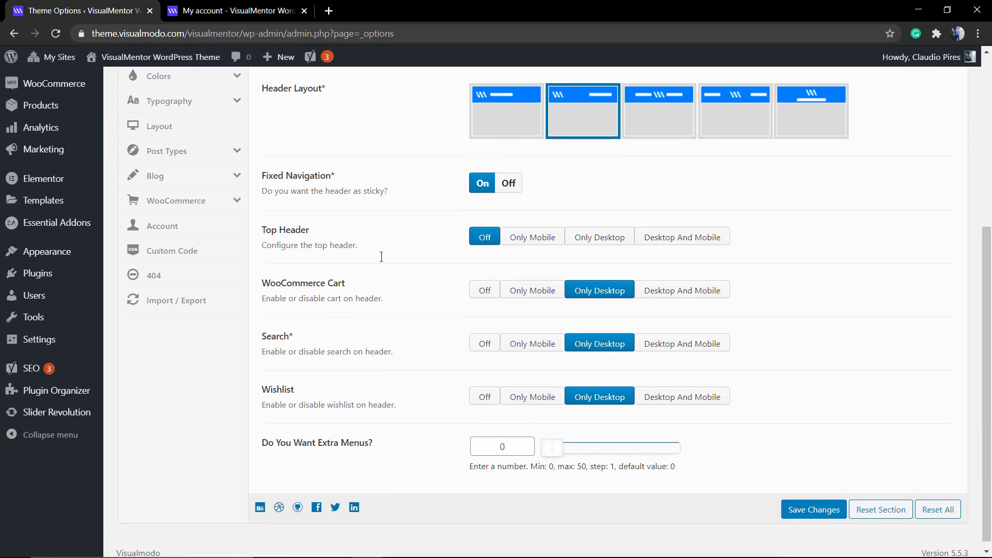
triple_click(285, 443)
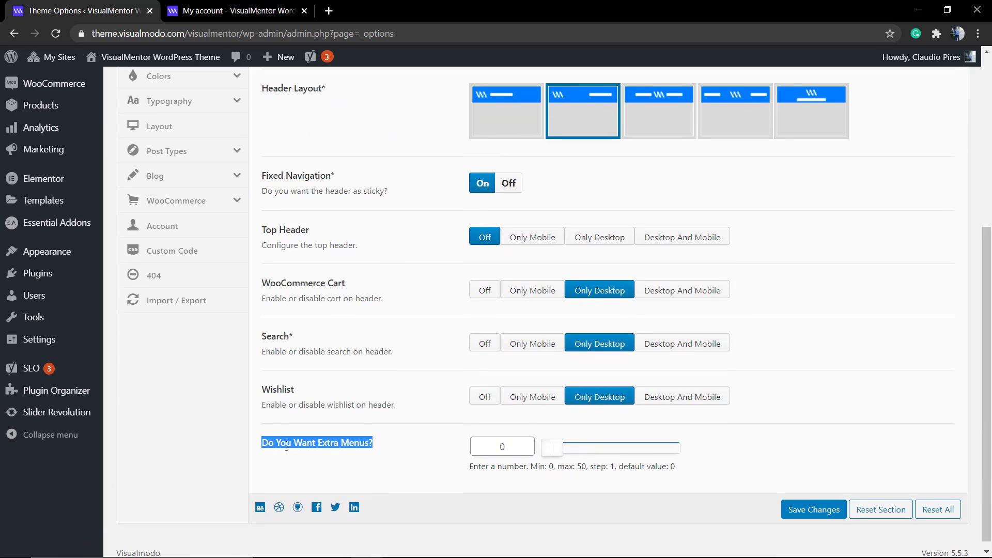
left_click(280, 446)
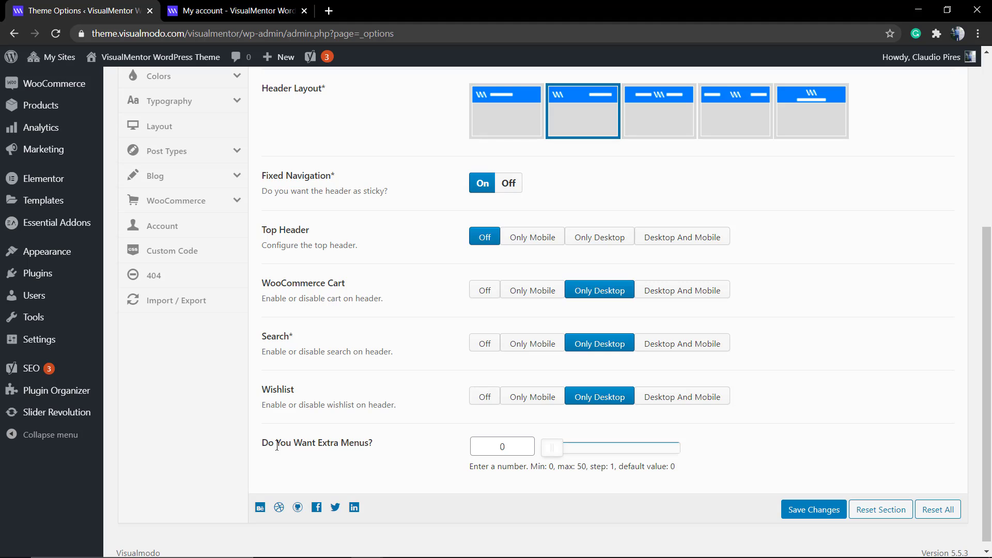
left_click(277, 446)
left_click_drag(553, 457, 558, 456)
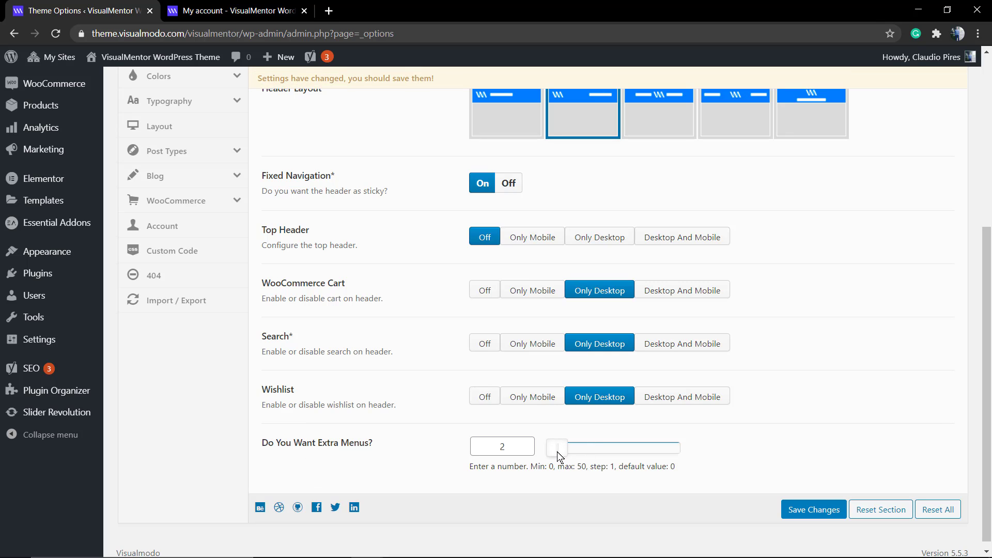
left_click_drag(556, 457, 555, 458)
left_click(518, 446)
left_click(806, 505)
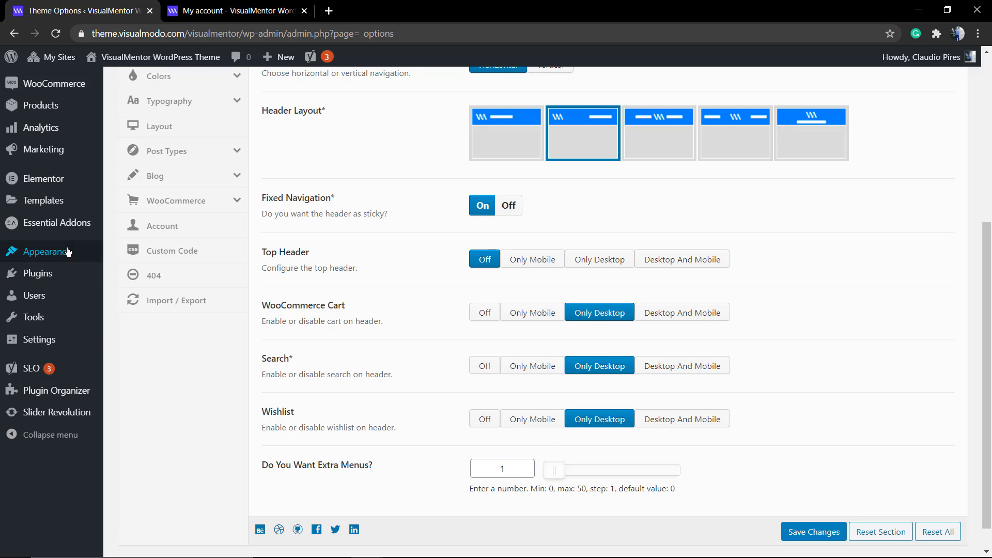
- Assign Extra menu account to the Extra Menu 1 display location and save the menu
mouse_move(46, 251)
left_click(142, 308)
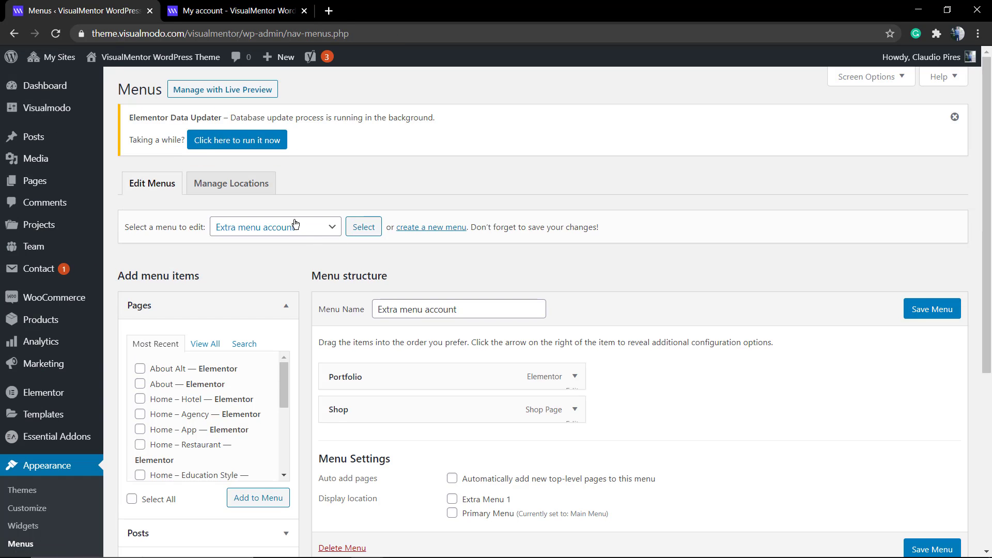
scroll(346, 290, "down", 1)
scroll(452, 324, "down", 2)
scroll(443, 300, "up", 1)
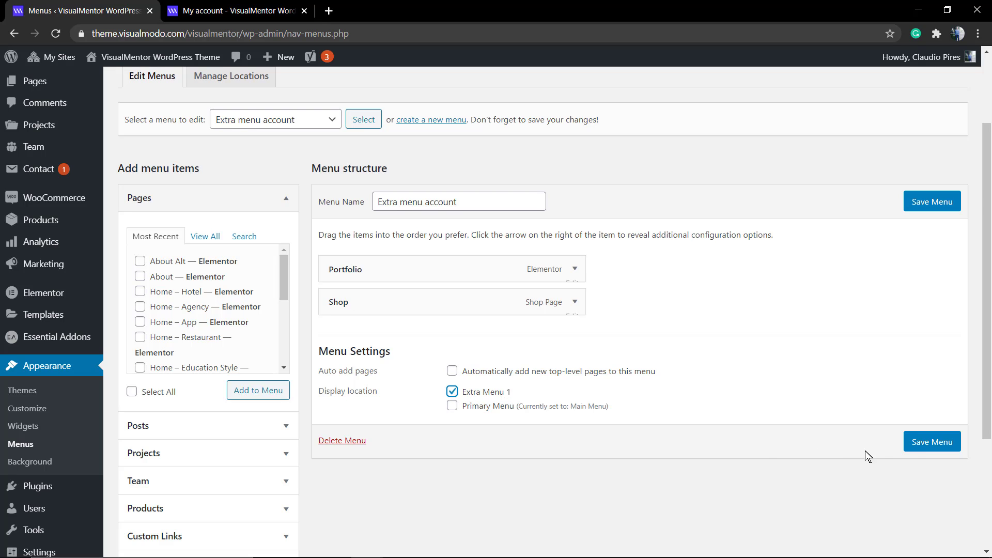
left_click(919, 447)
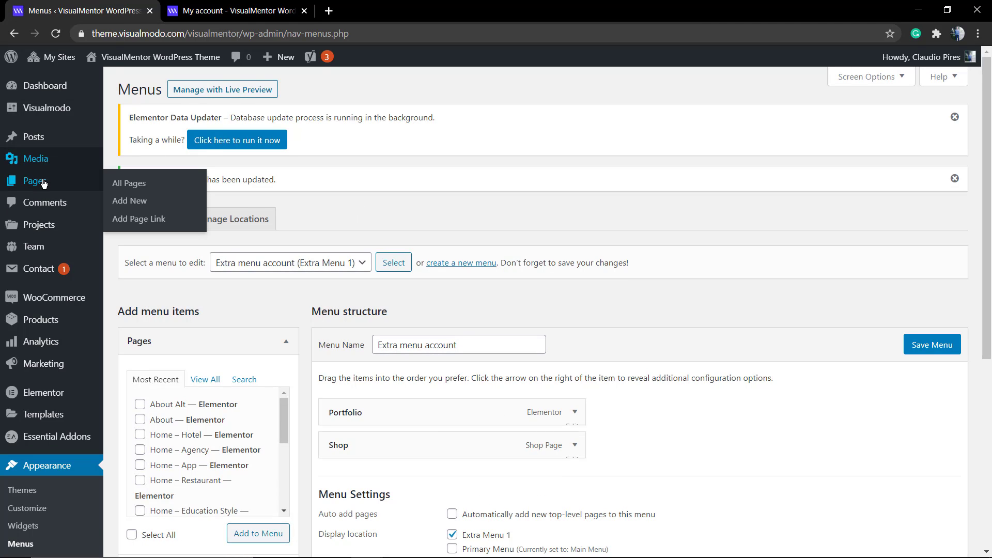
- In the My account page's Options settings, set Change Menu to Extra Menu 1
left_click(43, 183)
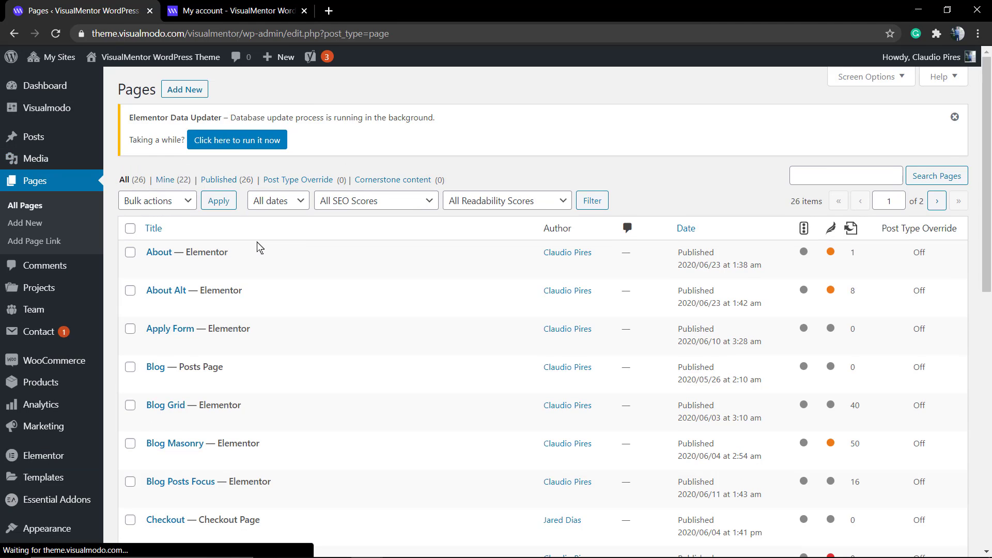
scroll(214, 281, "down", 6)
left_click(165, 387)
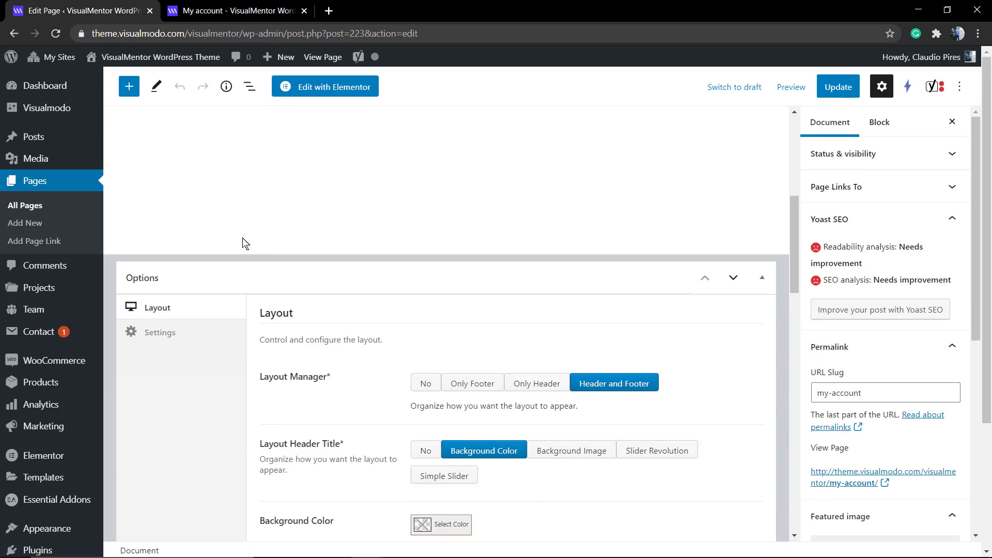
scroll(232, 236, "down", 2)
left_click(163, 149)
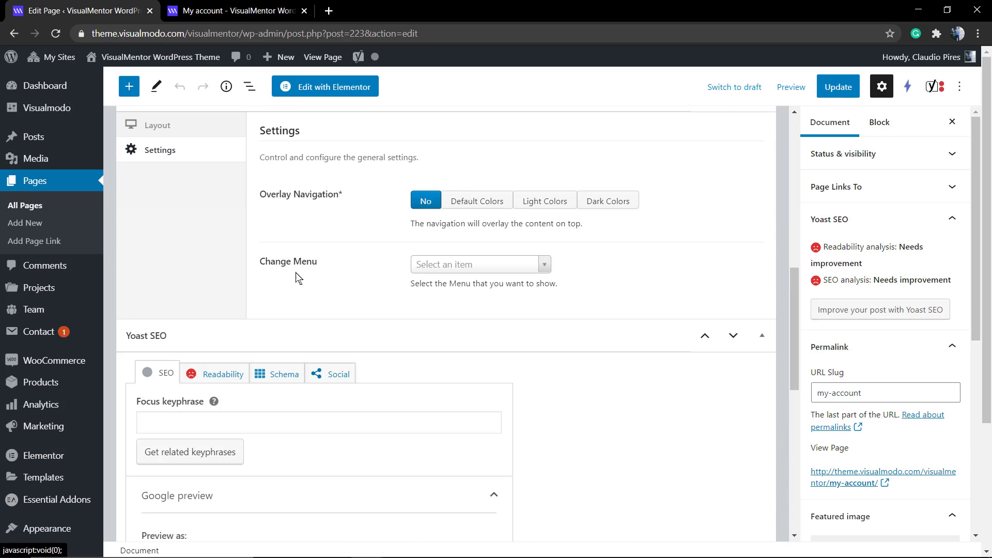
left_click(456, 271)
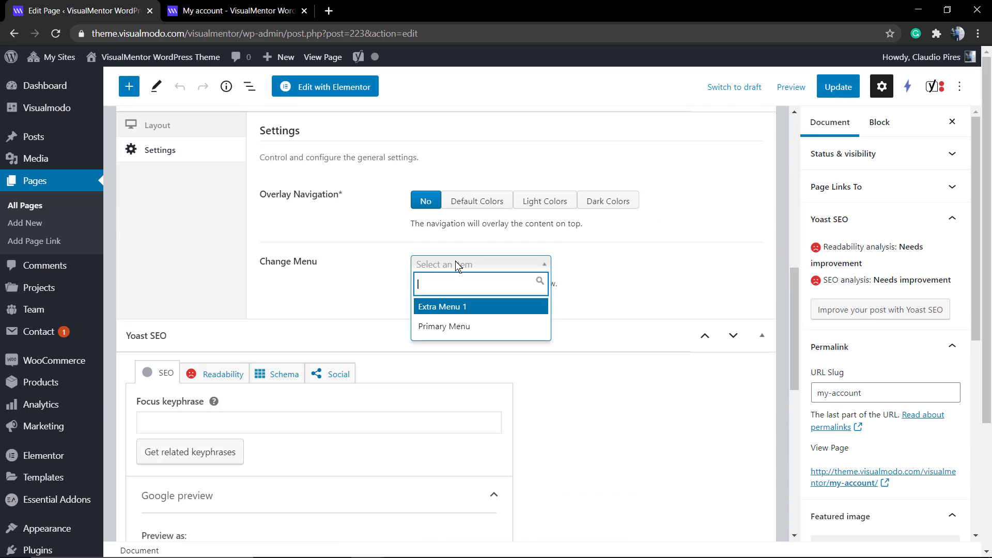
left_click(469, 308)
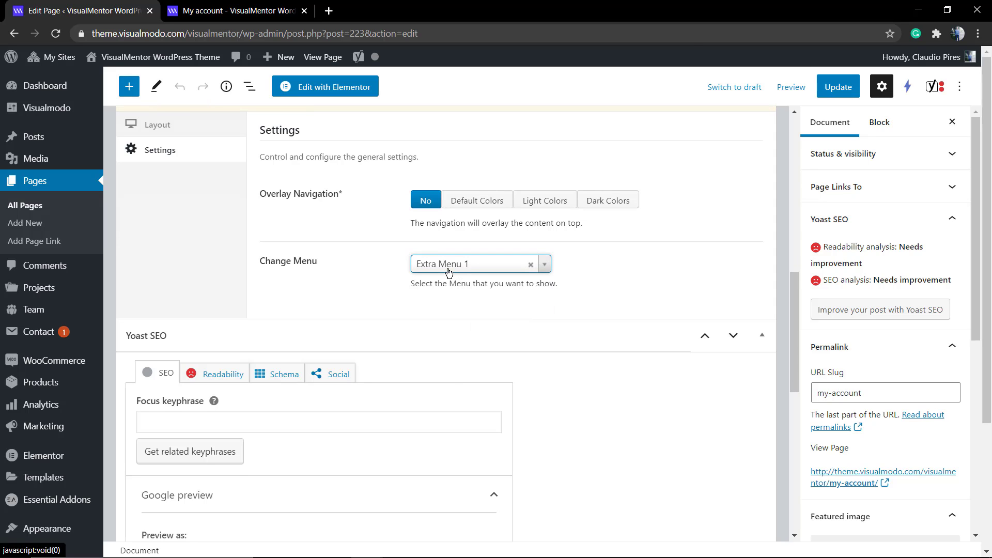
- Preview the My account page in a new tab to see the Portfolio/Shop header
left_click(790, 86)
left_click(698, 207)
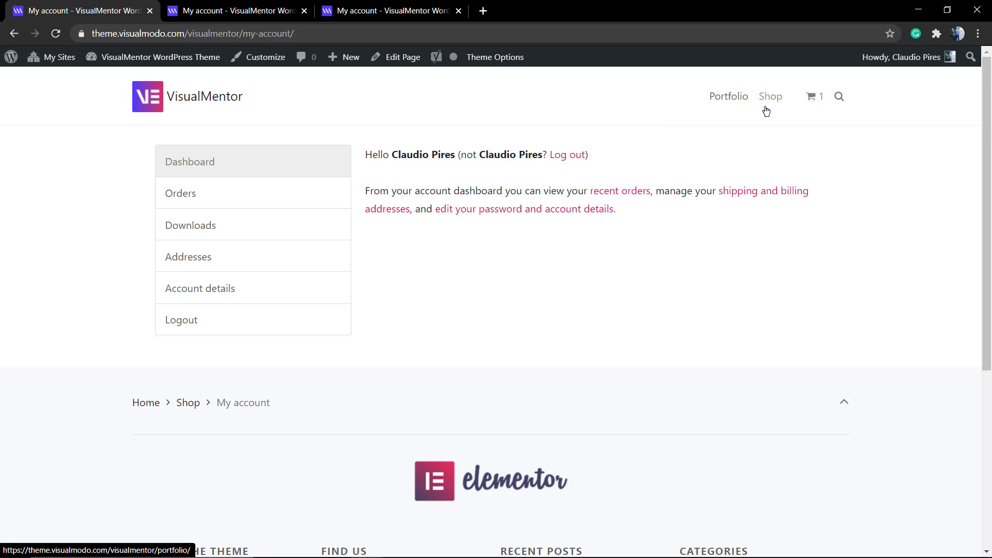
- Visit About with its full menu, then My account via Shop to compare headers
left_click(12, 34)
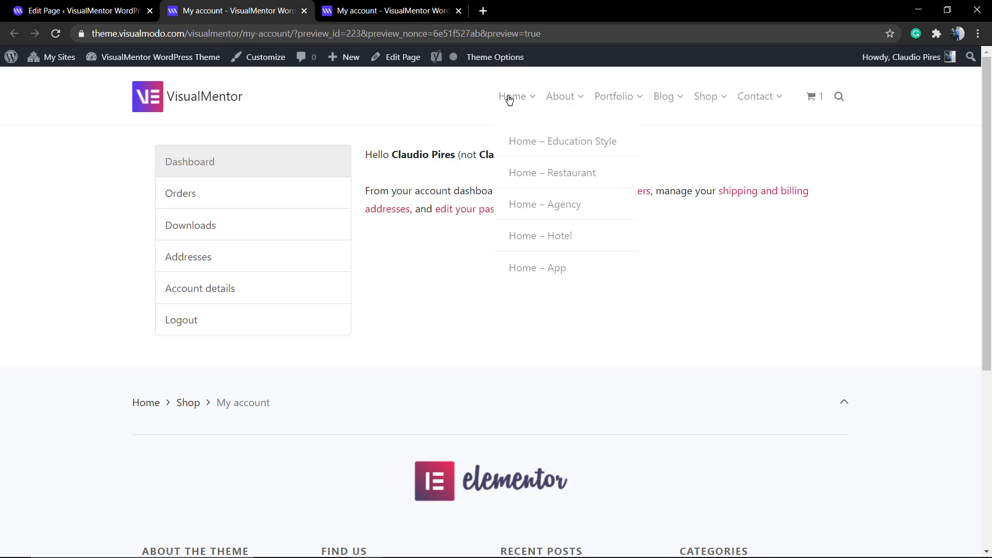
left_click(560, 96)
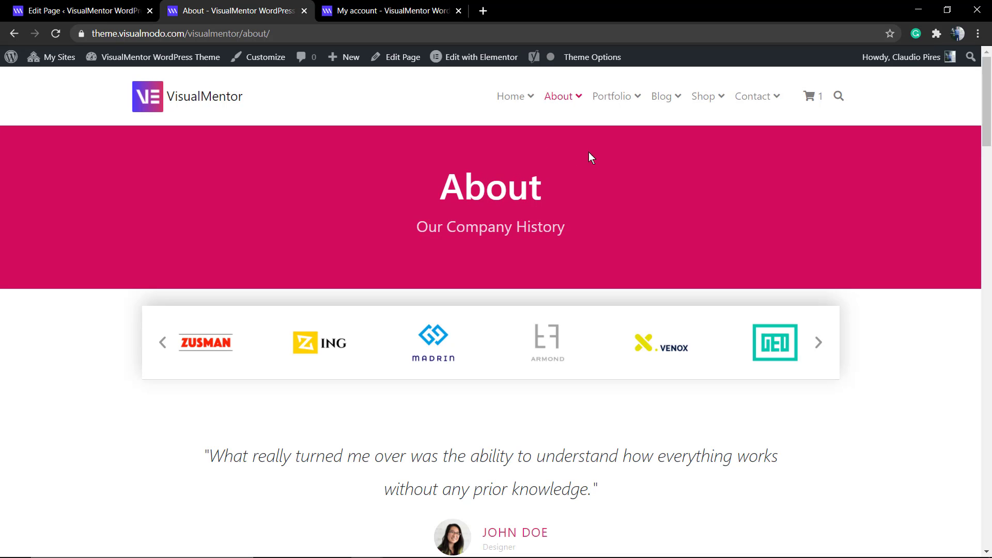
mouse_move(710, 96)
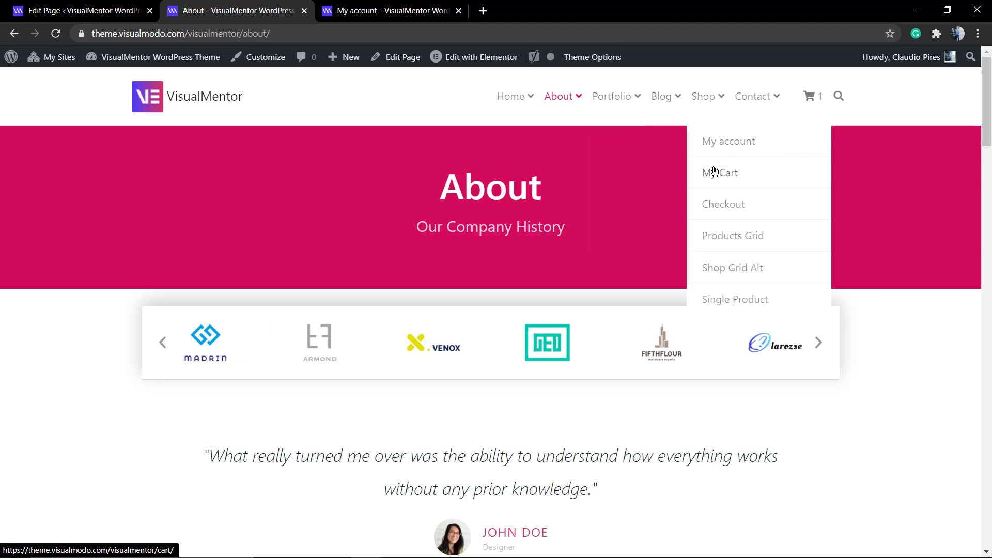
left_click(717, 143)
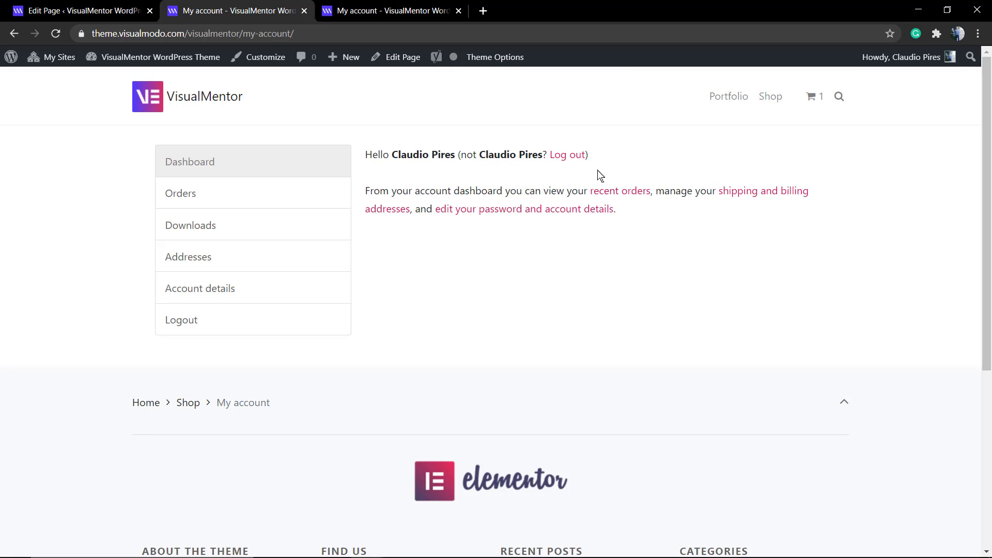
- Set the My account page's Change Menu back to Primary Menu and update the page
left_click(78, 11)
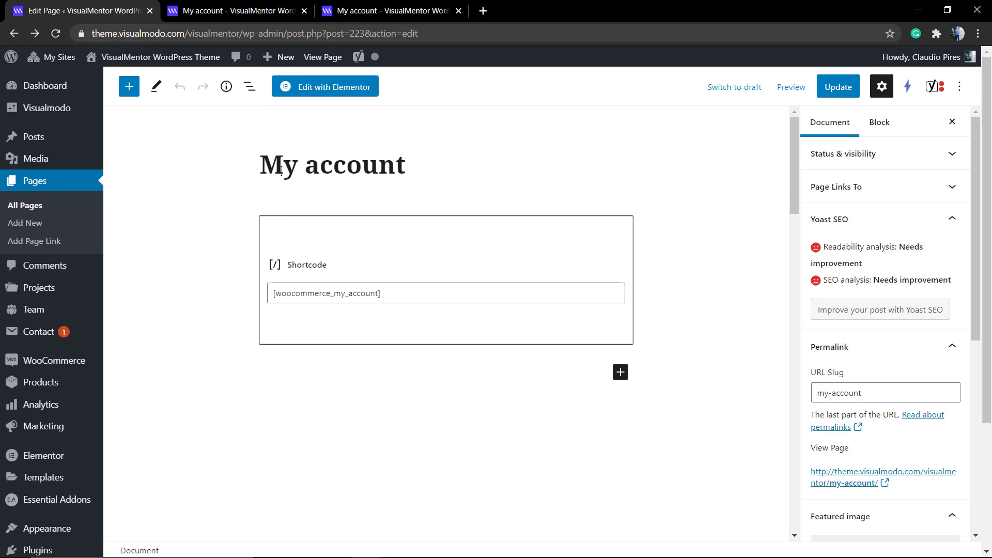
scroll(261, 272, "down", 2)
scroll(261, 279, "down", 5)
scroll(233, 290, "up", 1)
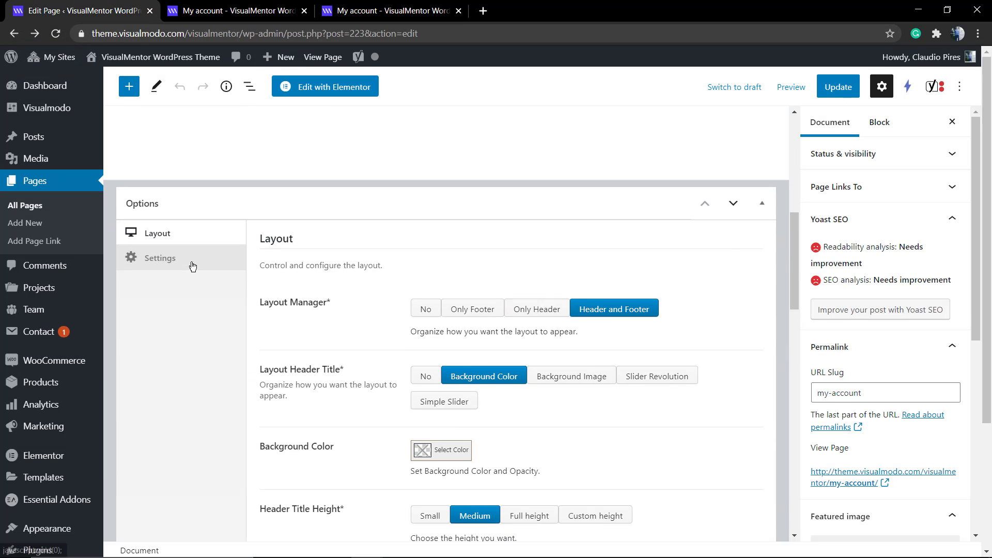
left_click(193, 266)
left_click(456, 371)
left_click(455, 433)
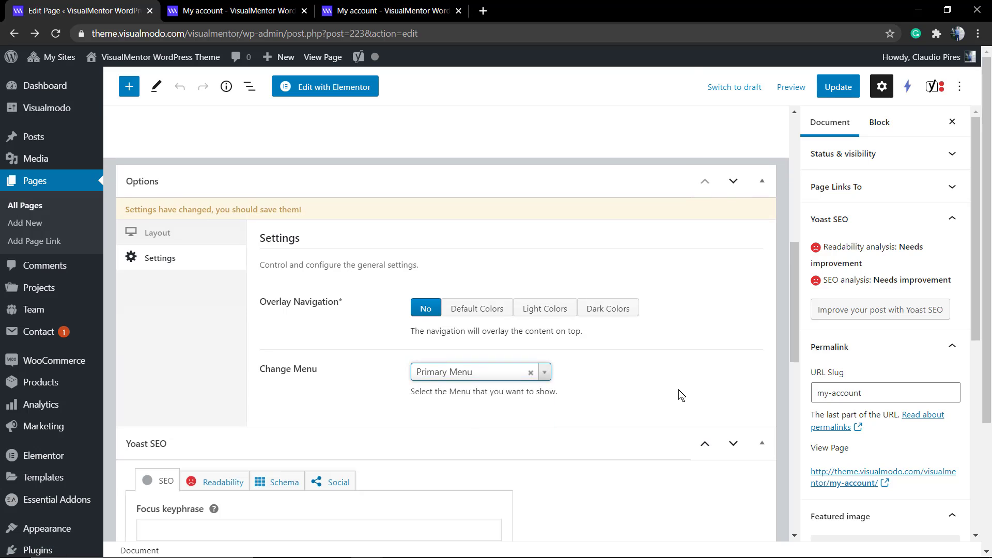
scroll(682, 395, "up", 4)
left_click(838, 86)
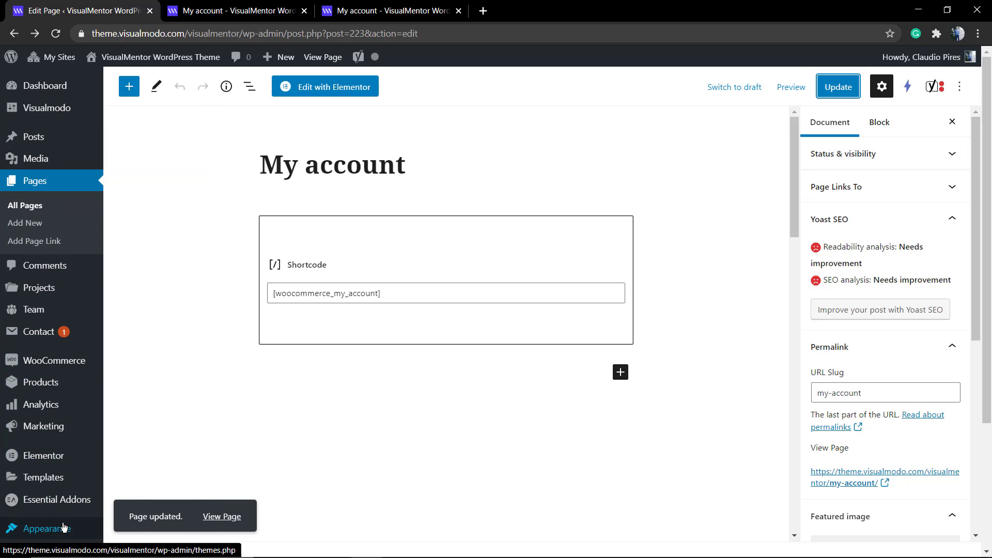
- Leave the editor for Appearance > Menus showing the Extra menu account menu
left_click(124, 502)
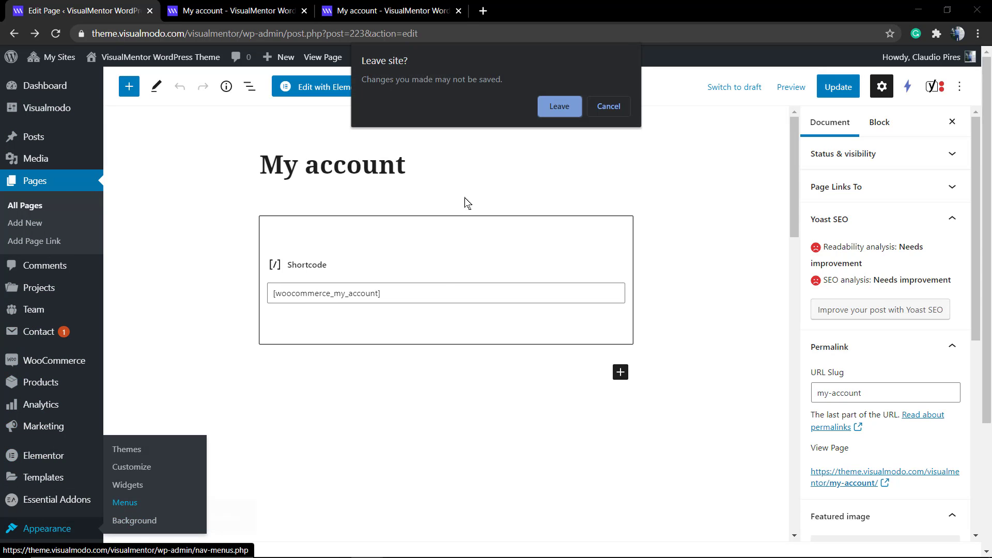
left_click(564, 112)
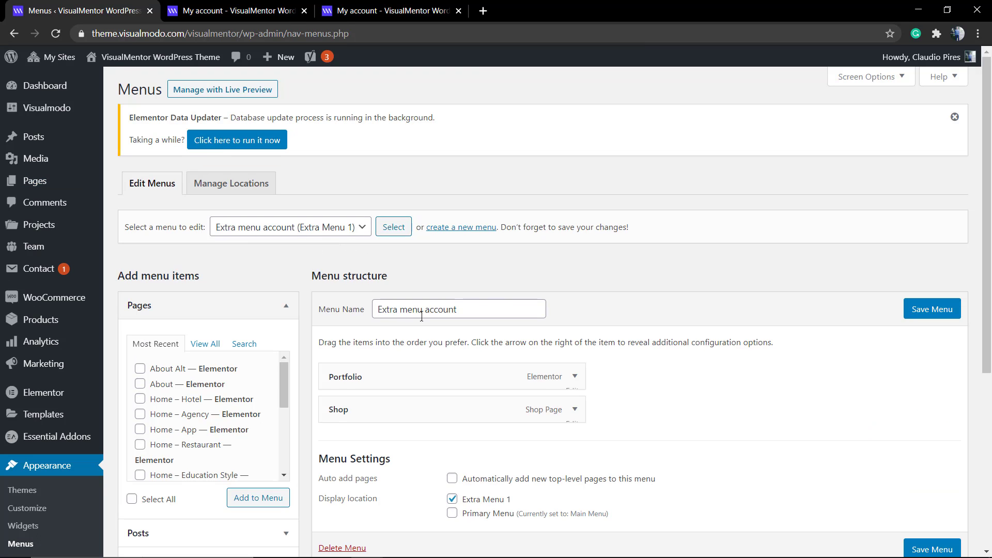
scroll(434, 309, "down", 3)
scroll(433, 311, "up", 3)
scroll(434, 311, "down", 1)
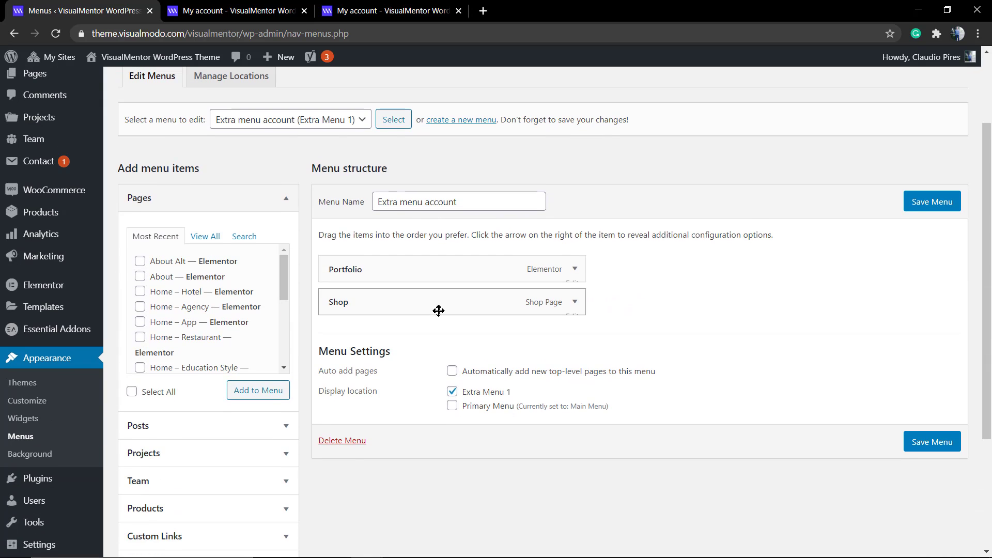